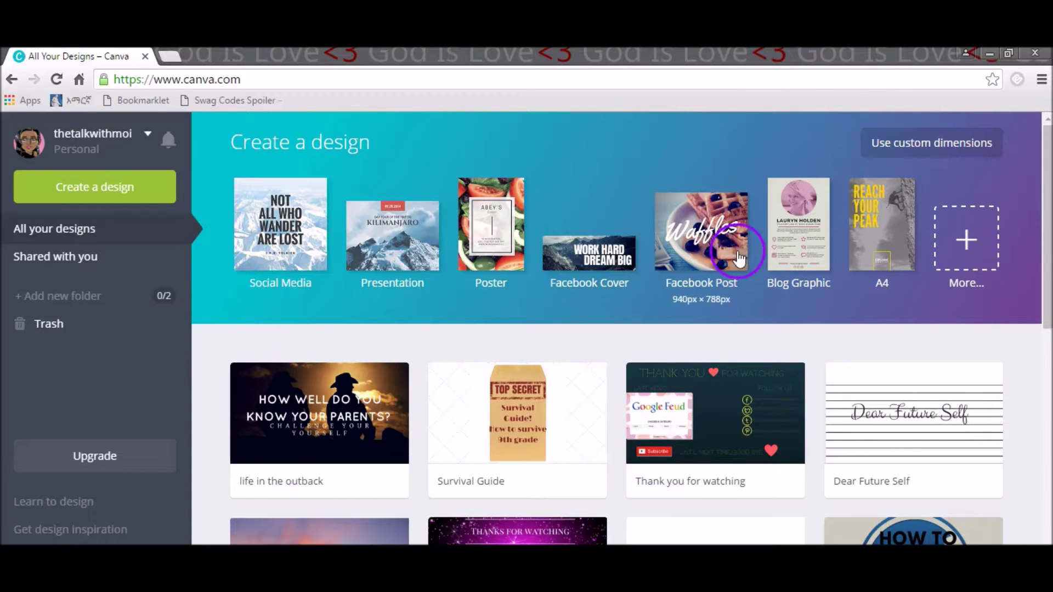
- Create a new design with custom dimensions of 1920 × 1080 px
click(921, 158)
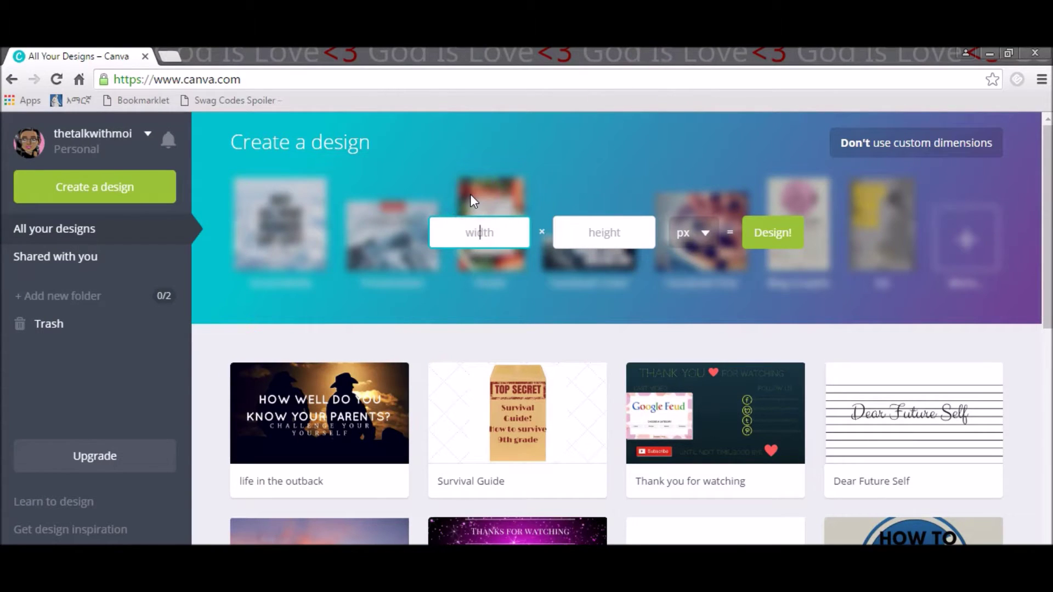
click(505, 225)
text(1920)
click(541, 238)
click(568, 236)
text(1080)
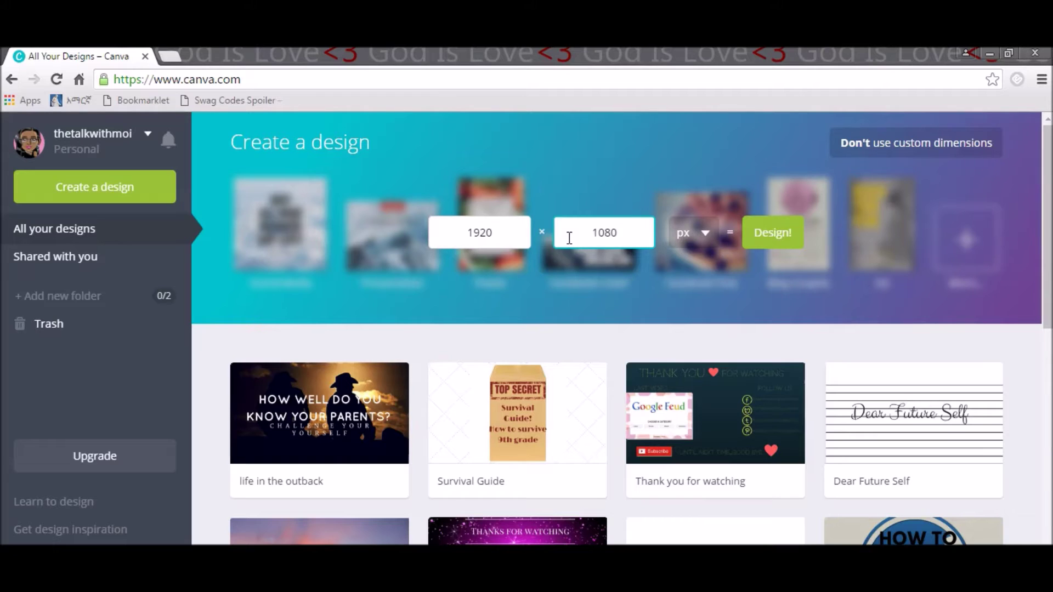
click(686, 238)
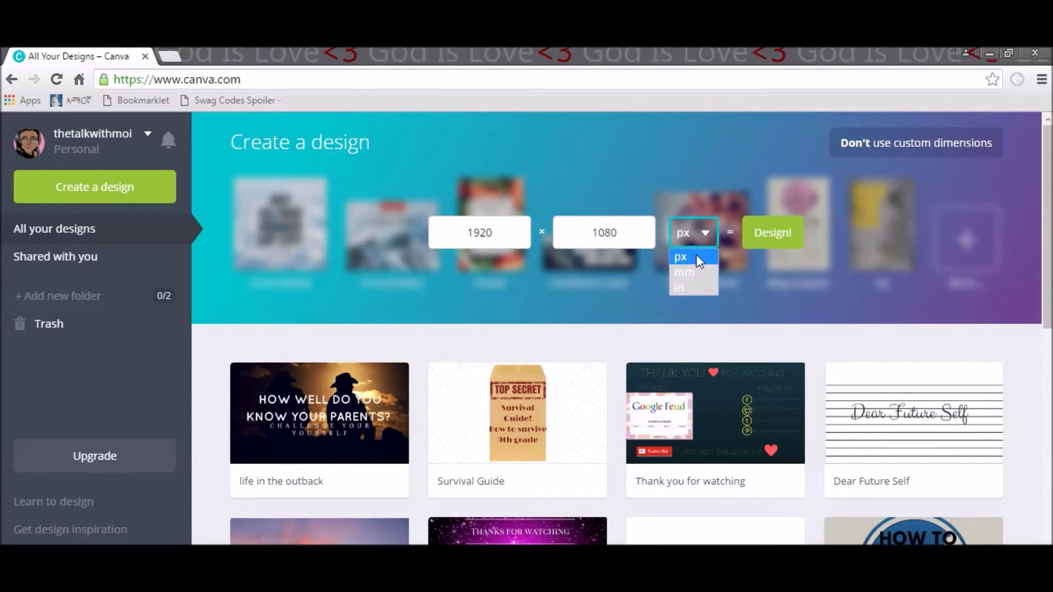
click(690, 229)
click(778, 235)
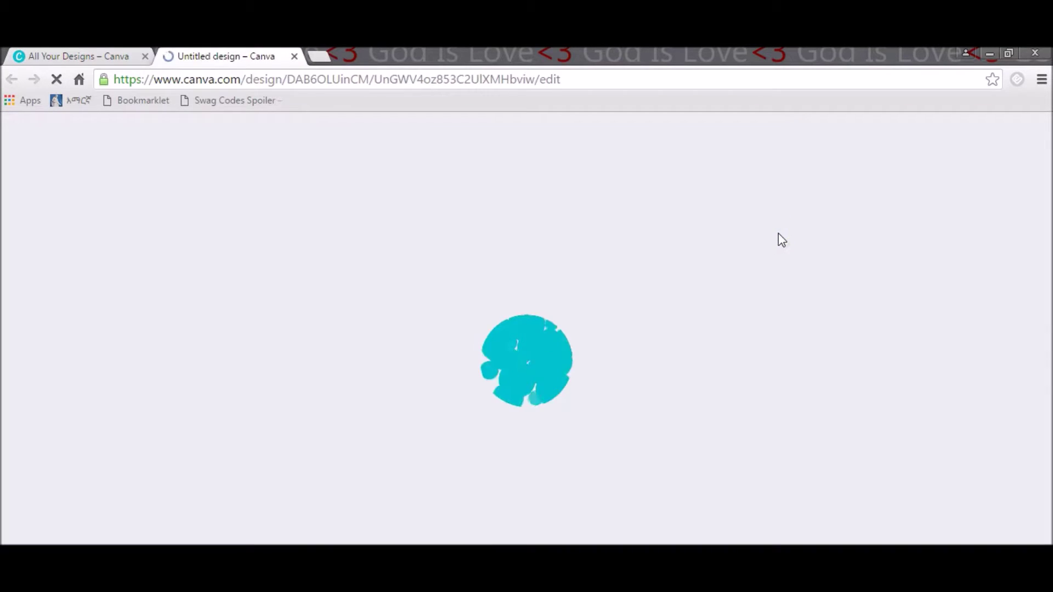
click(444, 269)
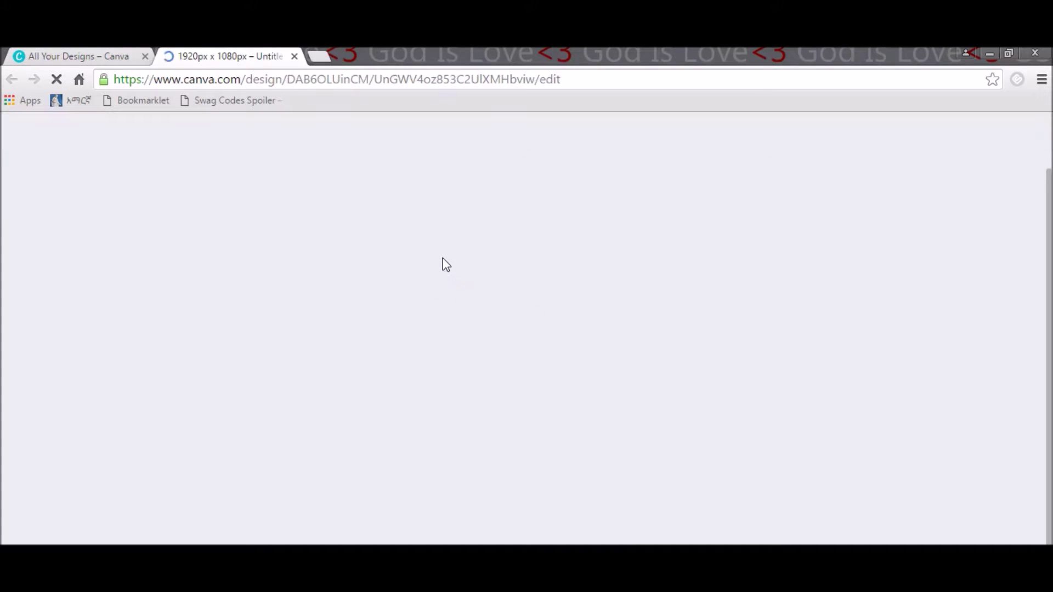
click(266, 211)
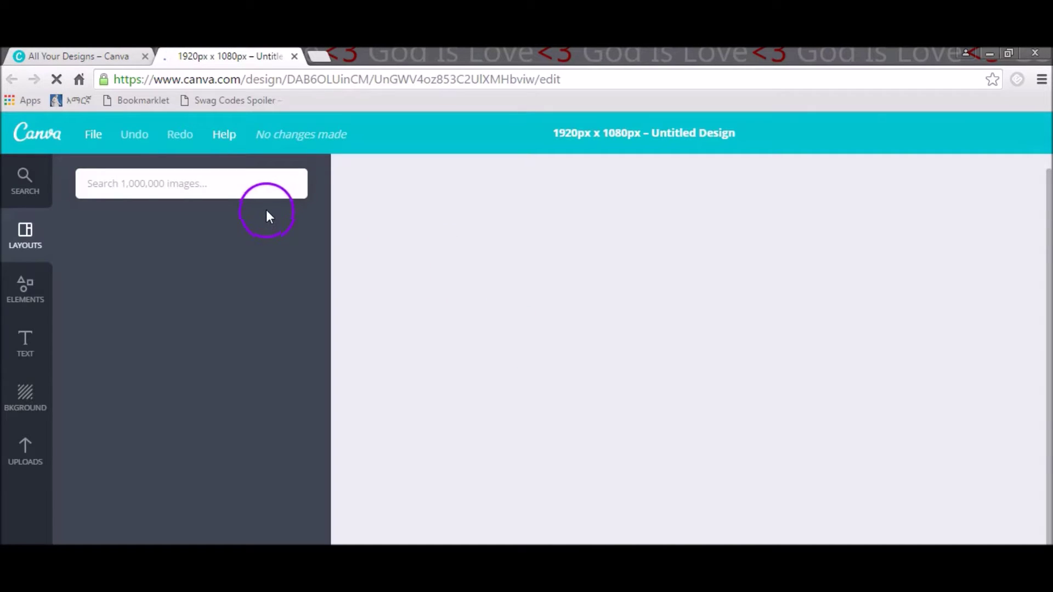
- Look through the background options and search the image library for "fireworks"
click(27, 392)
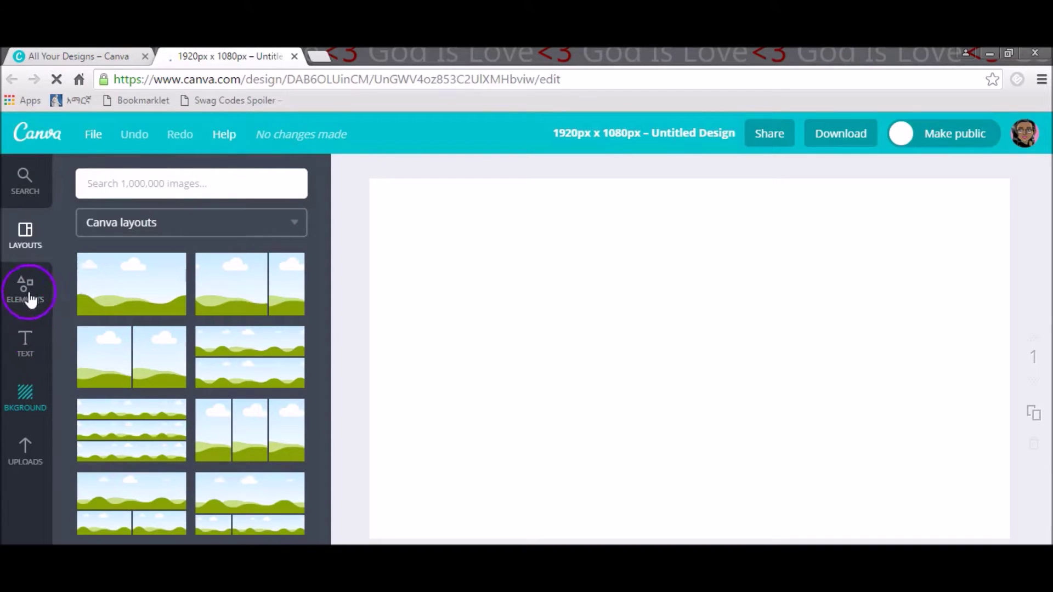
click(25, 395)
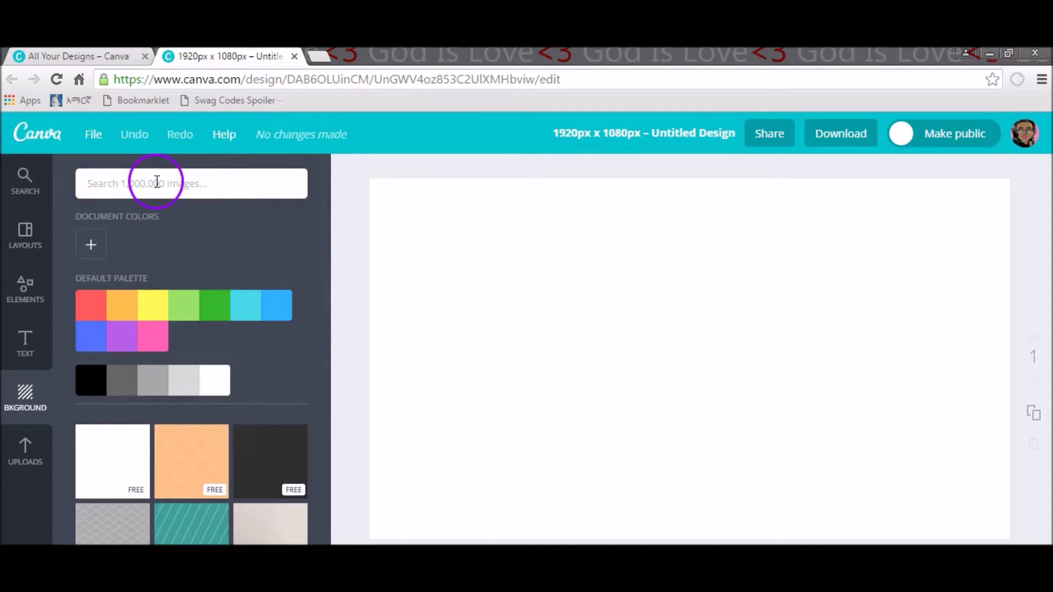
drag(321, 240, 315, 265)
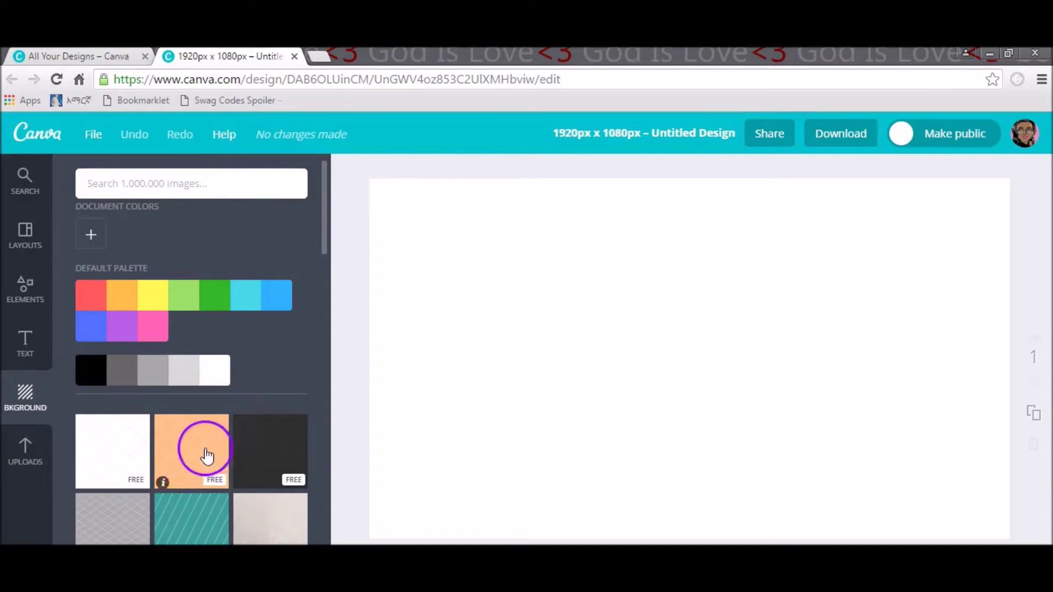
click(184, 182)
text(flire)
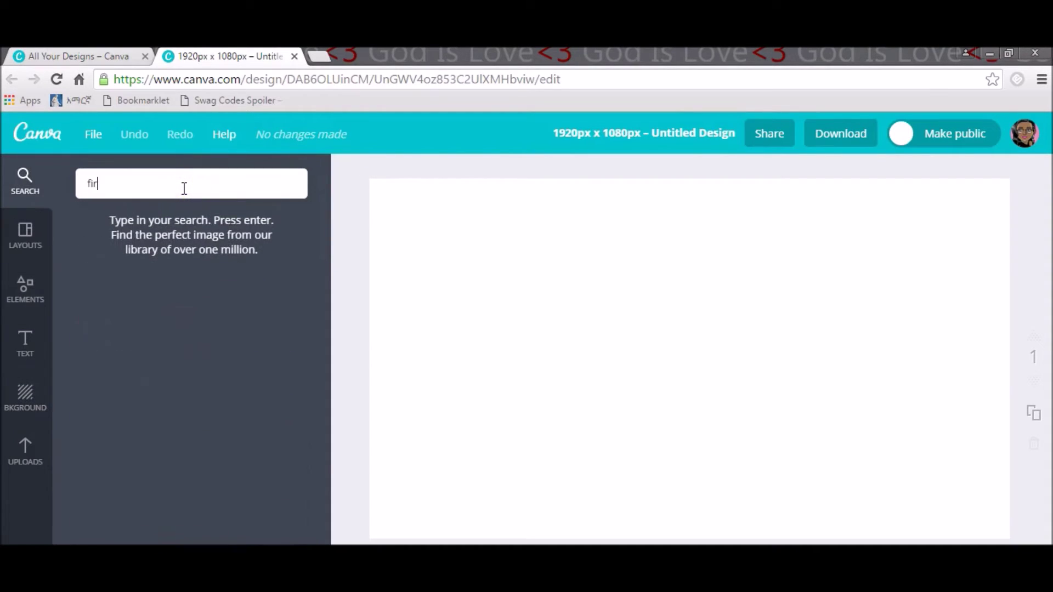
key(BackSpace)
key(BackSpace)
text(reworks)
key(Return)
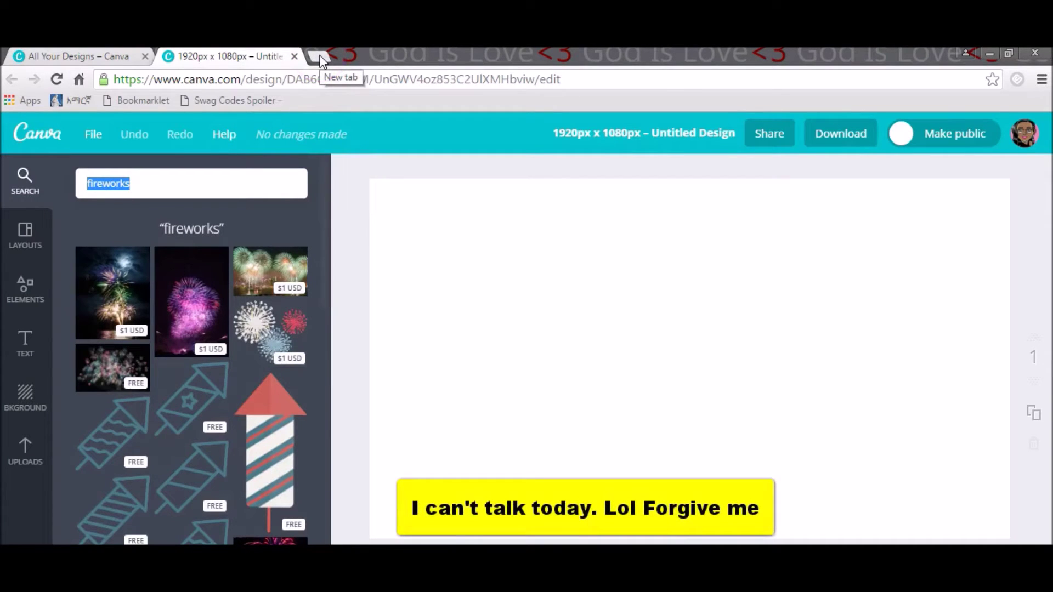
click(318, 57)
click(241, 55)
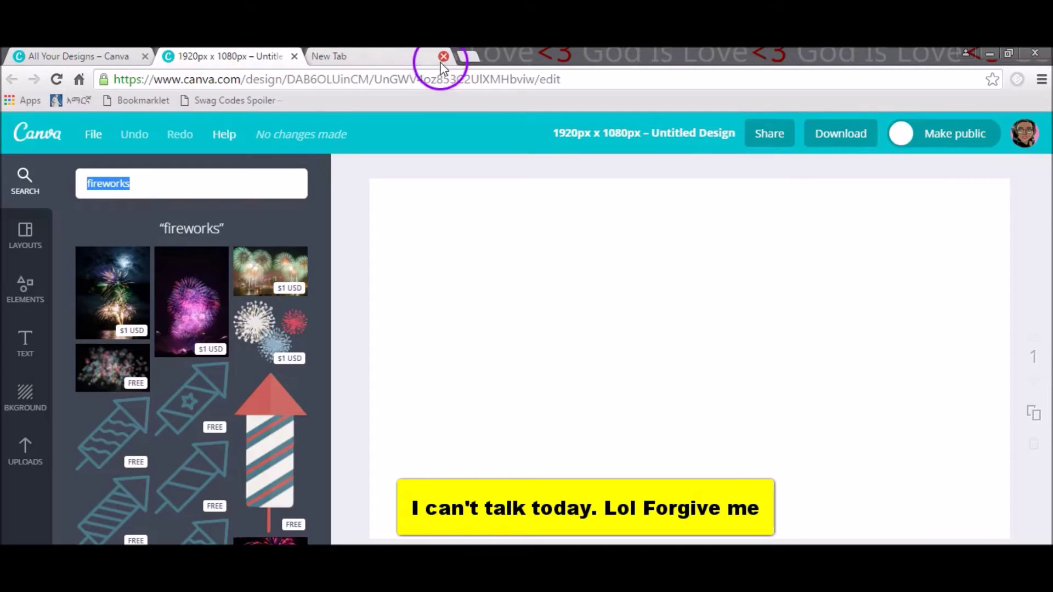
click(444, 57)
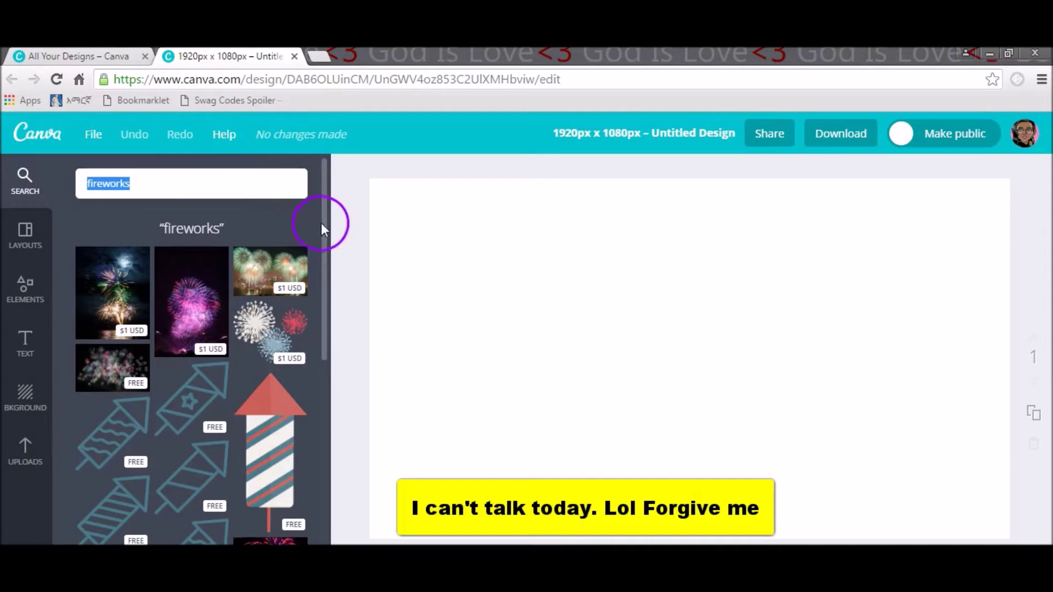
- Try the free photo of red fireworks over a bridge on the canvas and delete it
drag(322, 218, 318, 311)
click(181, 269)
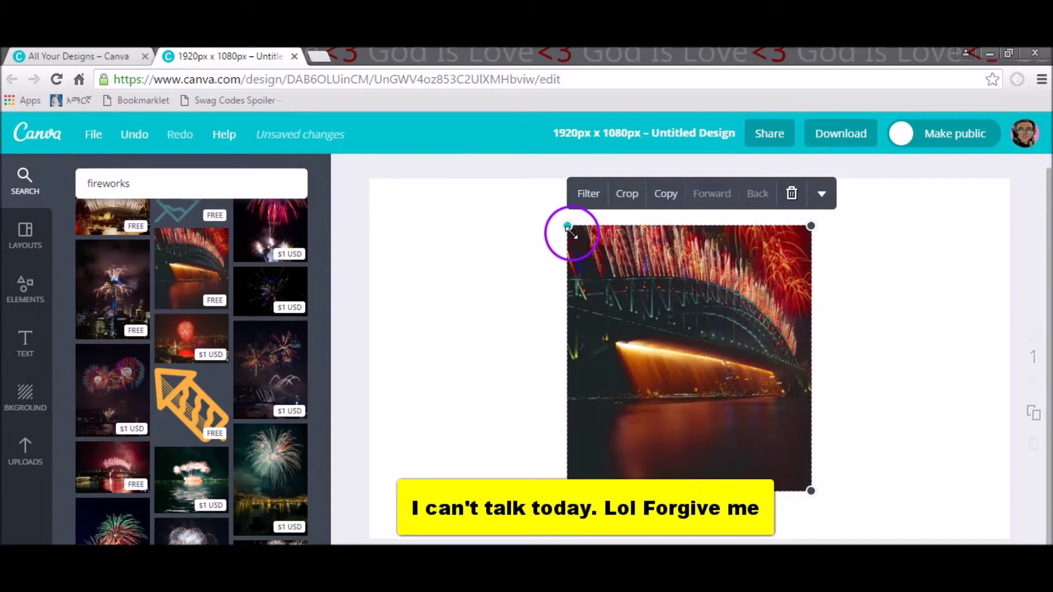
click(792, 193)
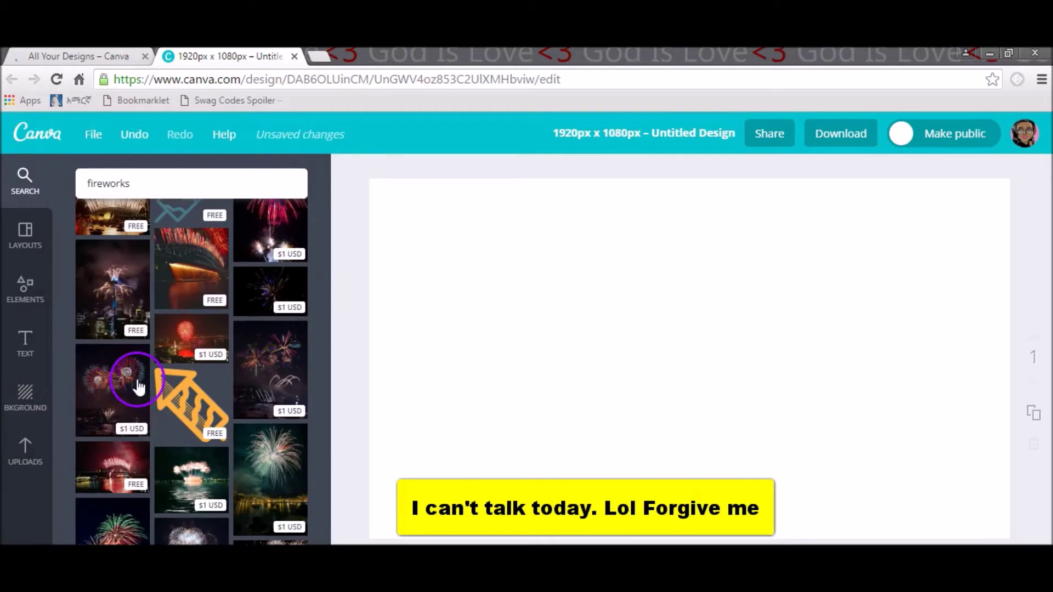
- Try several free backgrounds on the design and settle on the pale peach one with fine diagonal stripes
click(25, 396)
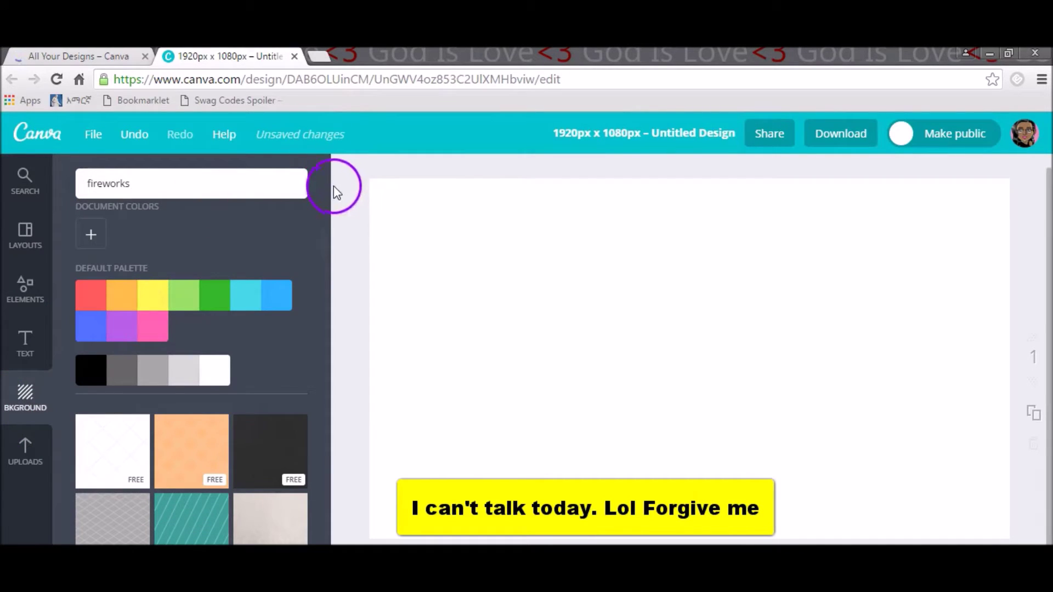
drag(324, 177, 321, 242)
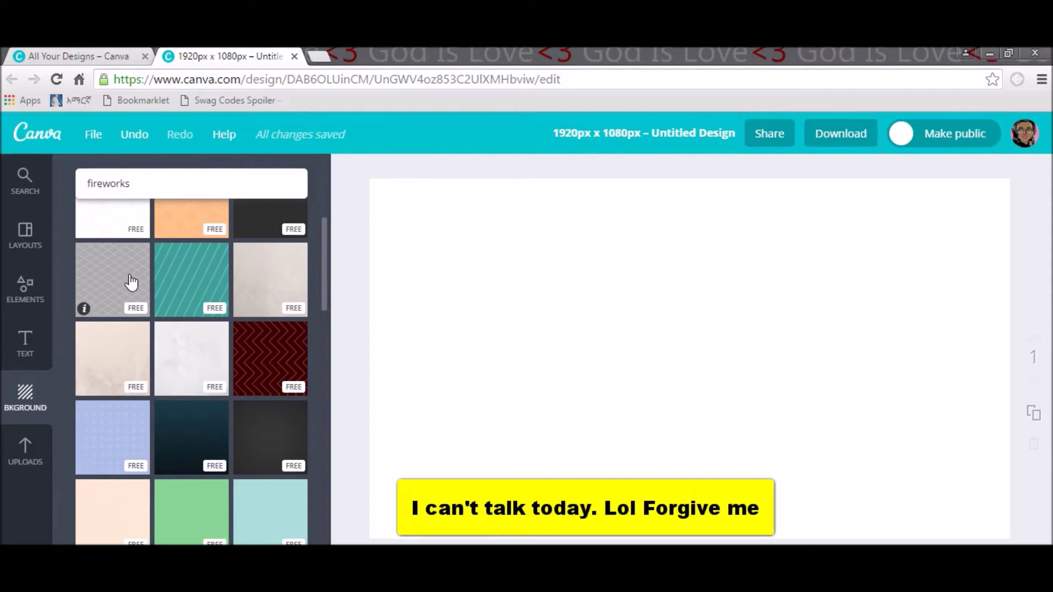
drag(130, 280, 555, 265)
click(266, 353)
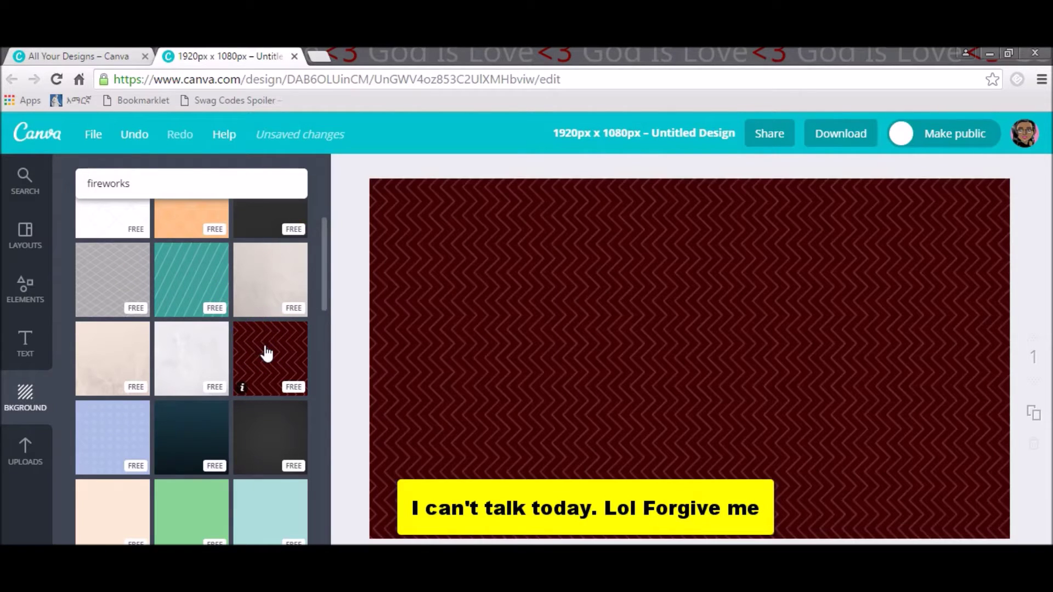
click(156, 386)
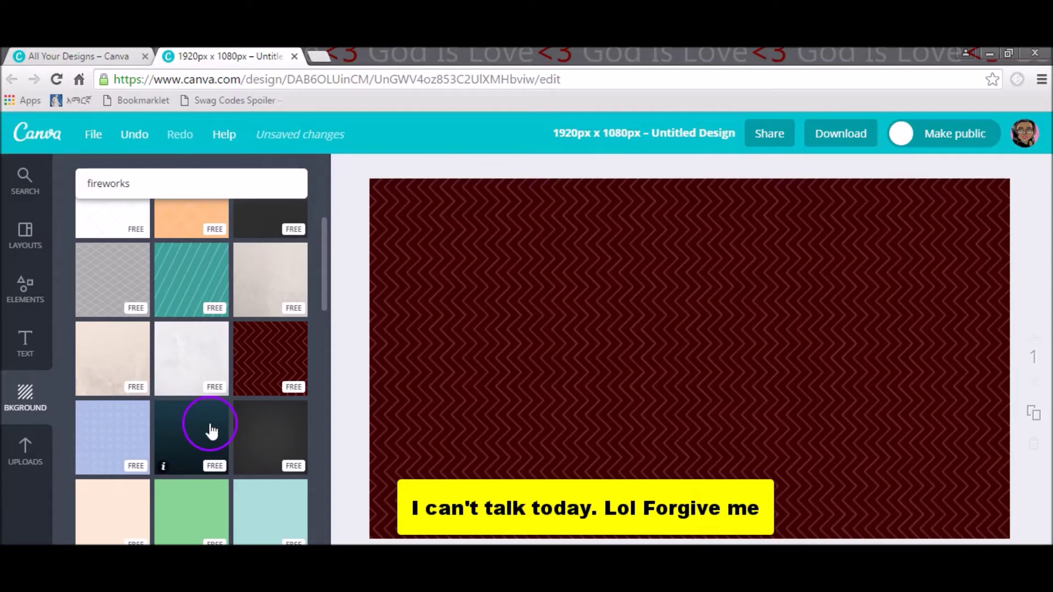
click(203, 517)
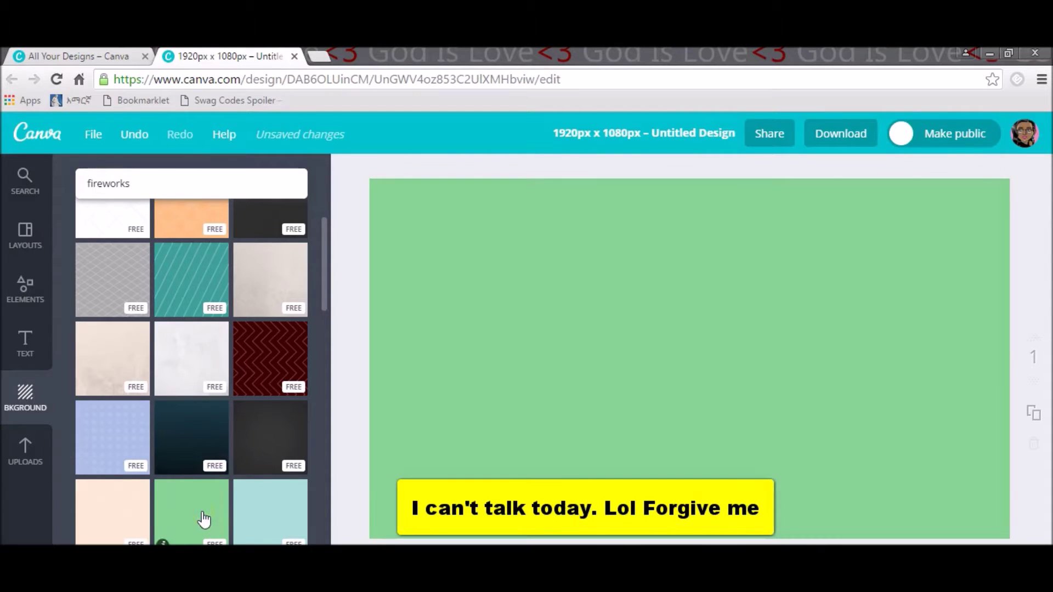
click(116, 535)
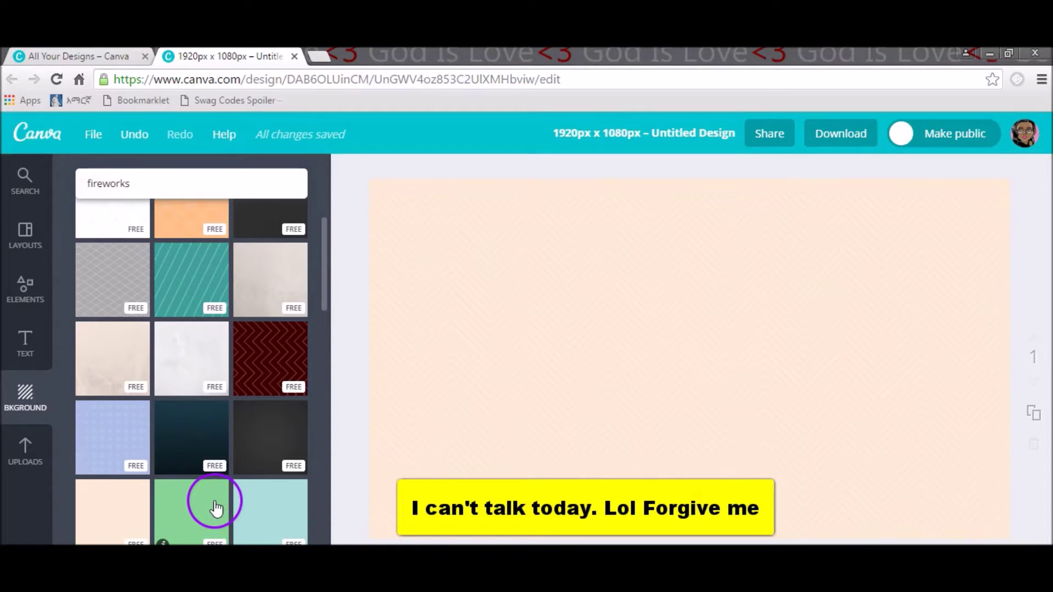
- Add a heading text box to the canvas and clear its placeholder text
click(46, 357)
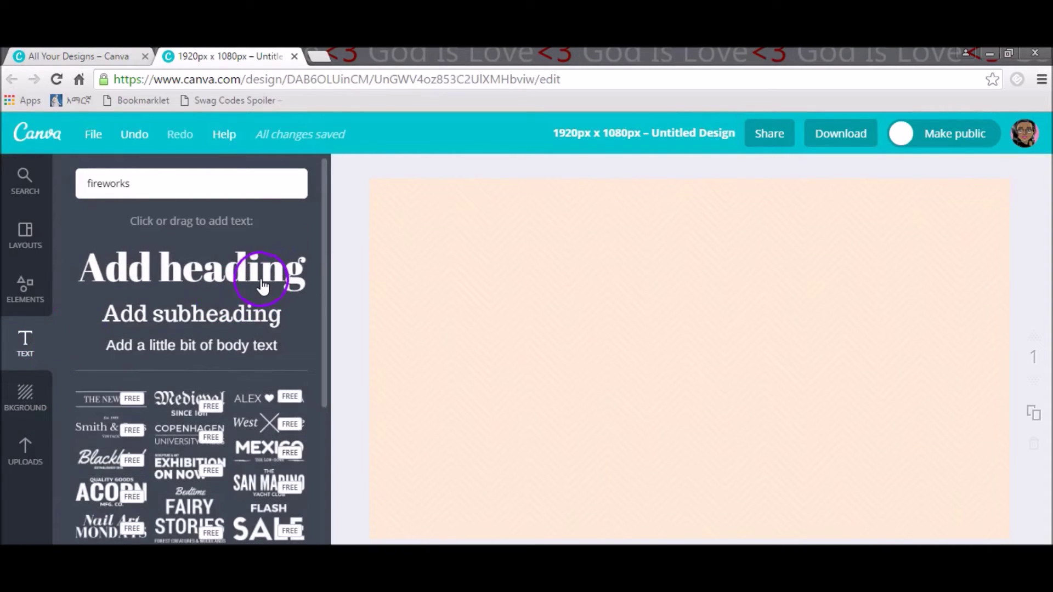
drag(324, 264, 311, 238)
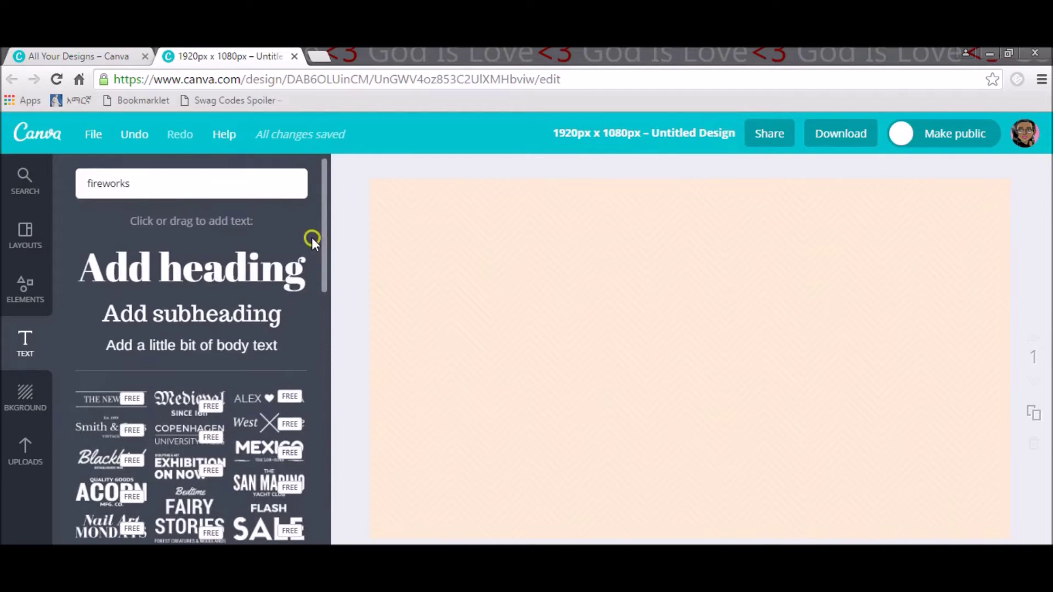
click(262, 274)
double_click(706, 368)
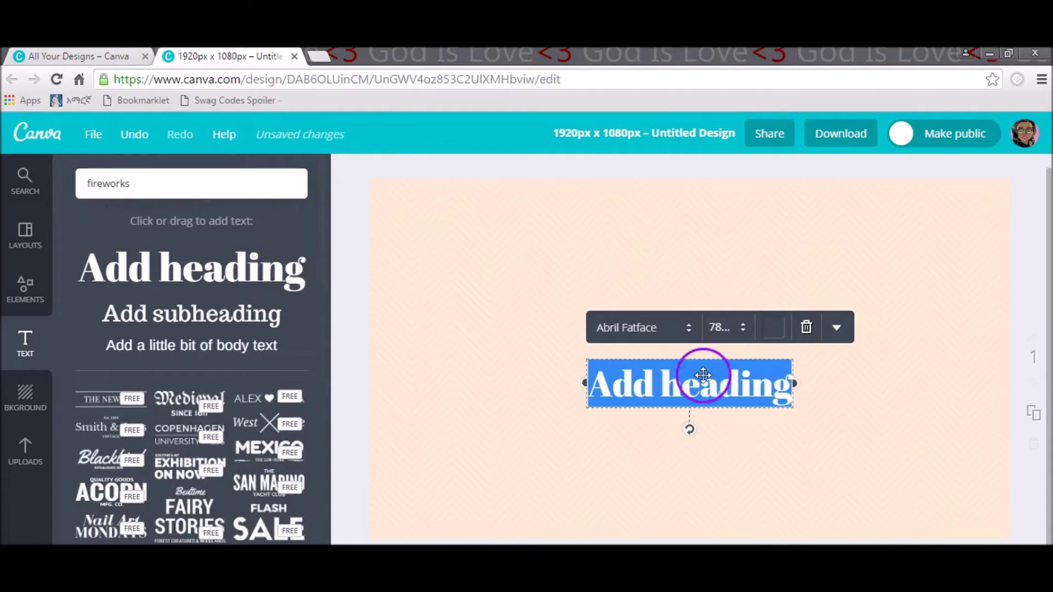
drag(706, 361, 736, 400)
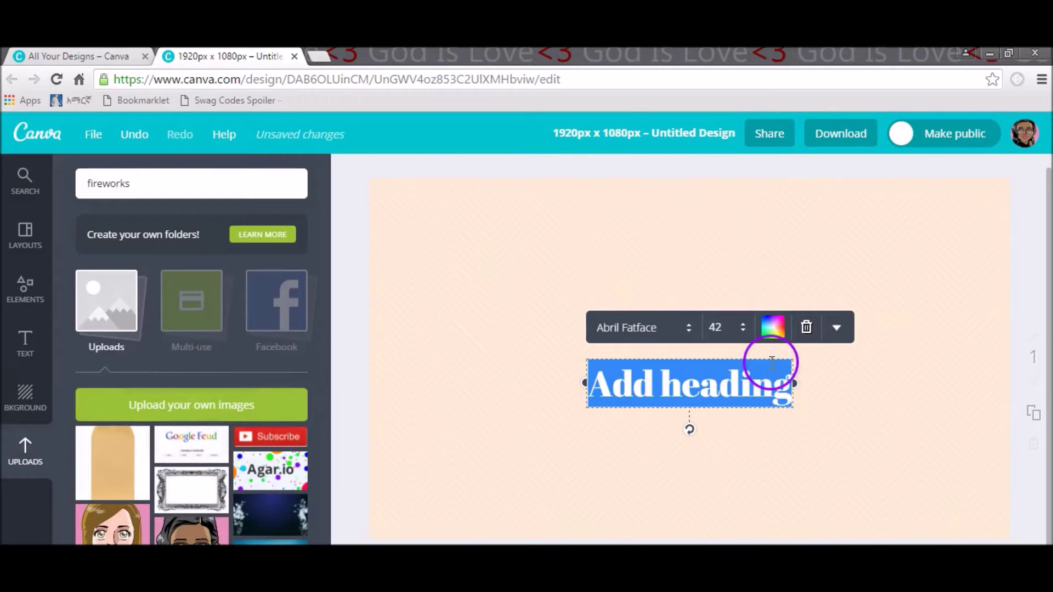
key(BackSpace)
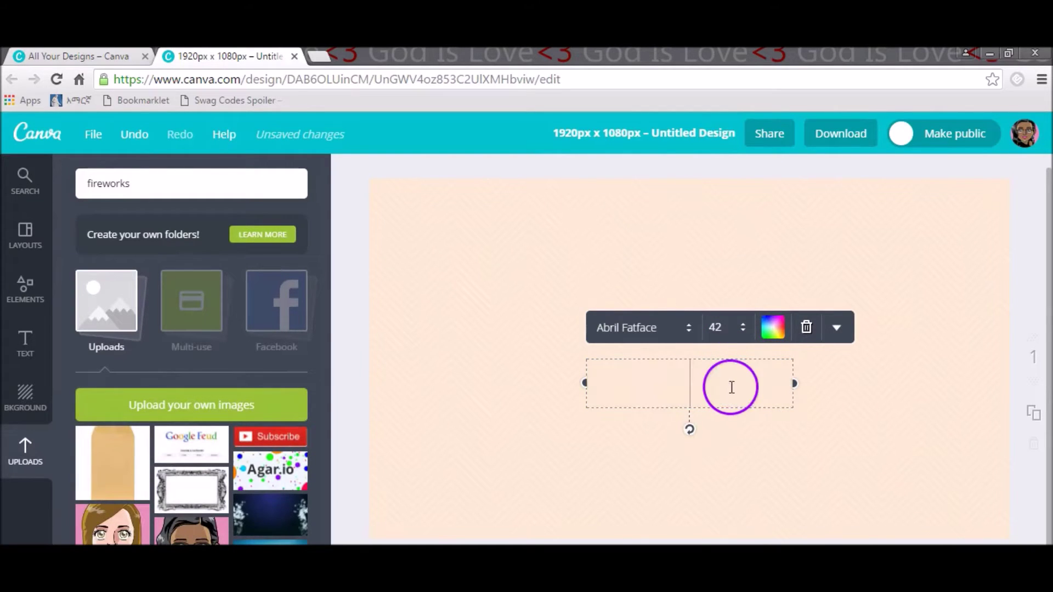
- Set the heading's text color to black
click(774, 329)
click(731, 458)
click(713, 526)
- Change the heading's font to UnifrakturMaguntia
click(663, 382)
click(664, 346)
click(845, 211)
drag(845, 214, 838, 496)
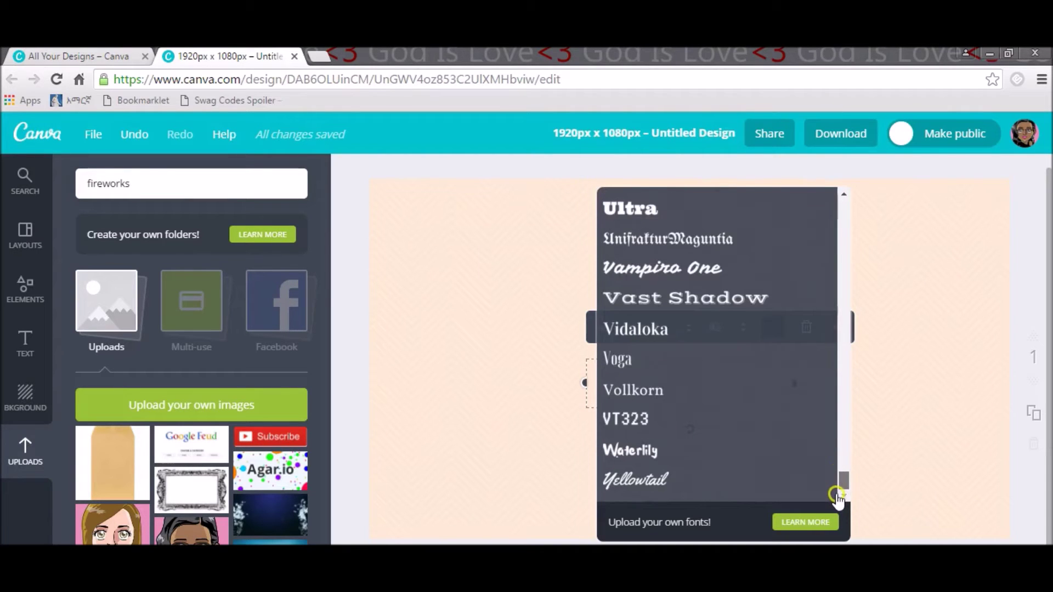
click(737, 239)
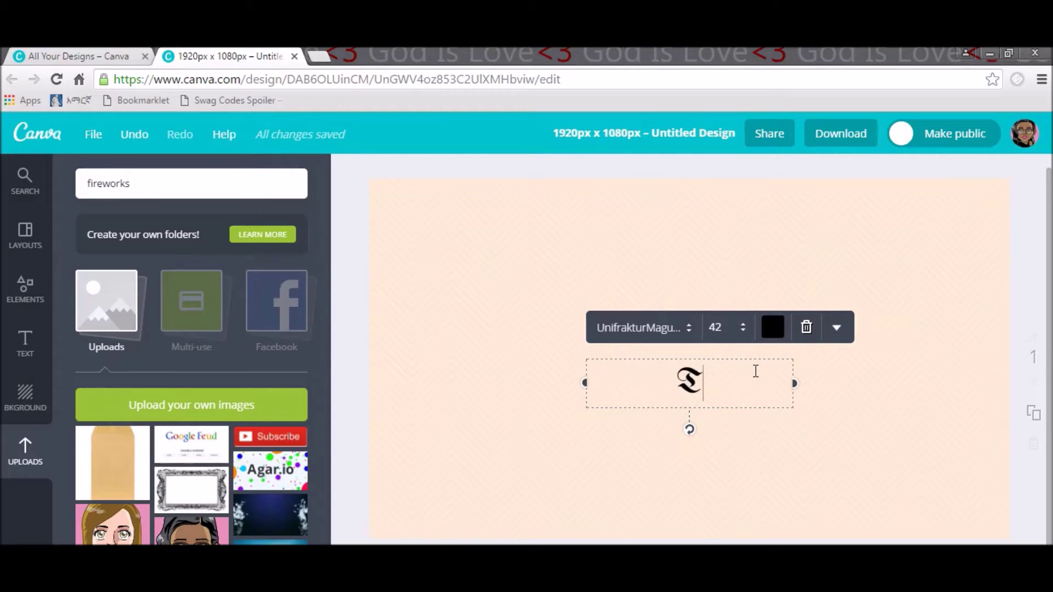
- Enter "Thanks for watching!" as the heading text
text(hanks for w)
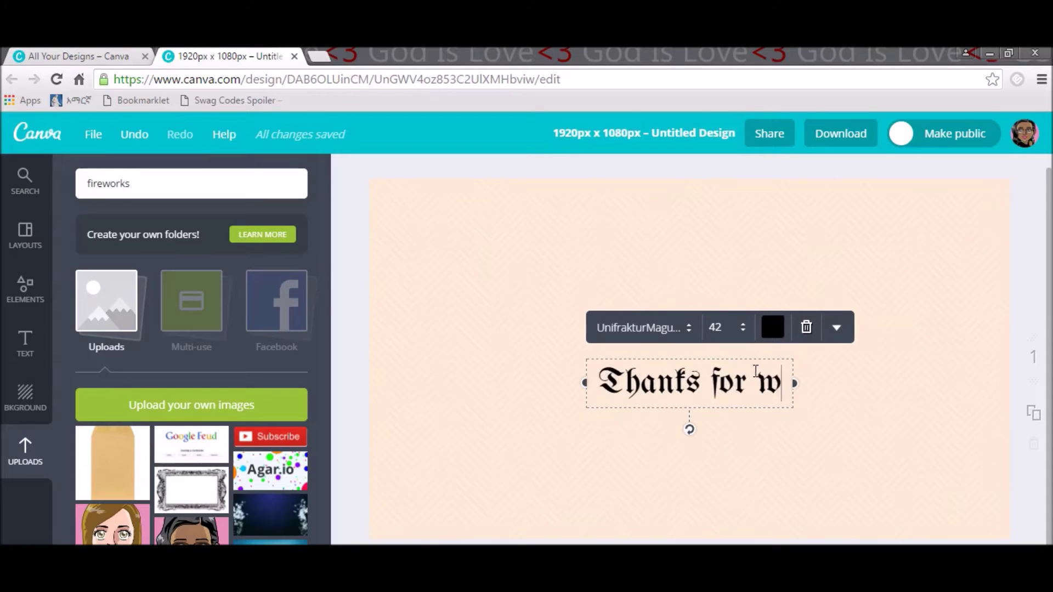
text(atching)
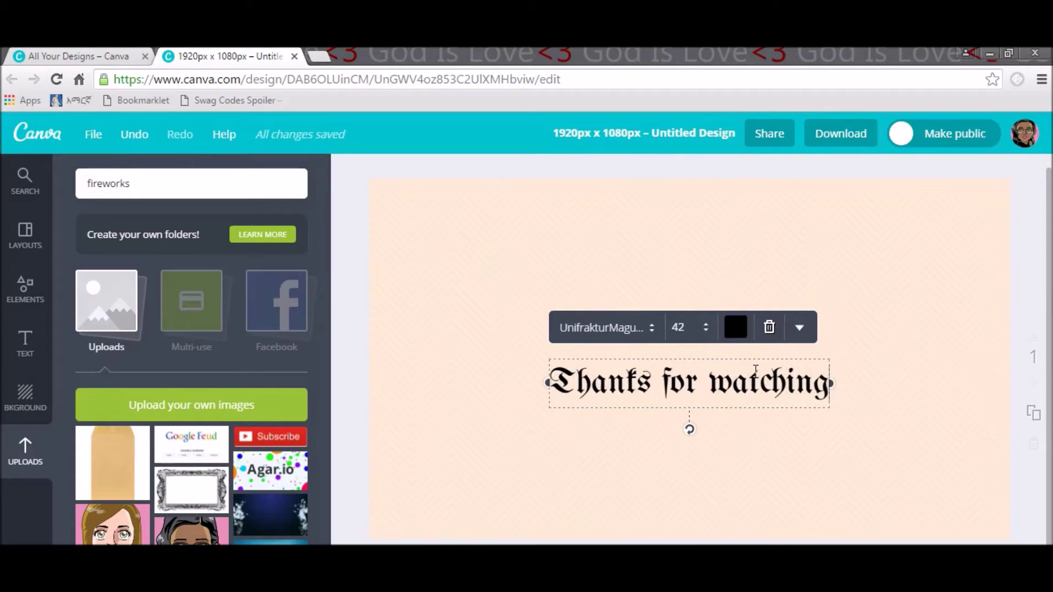
text(!)
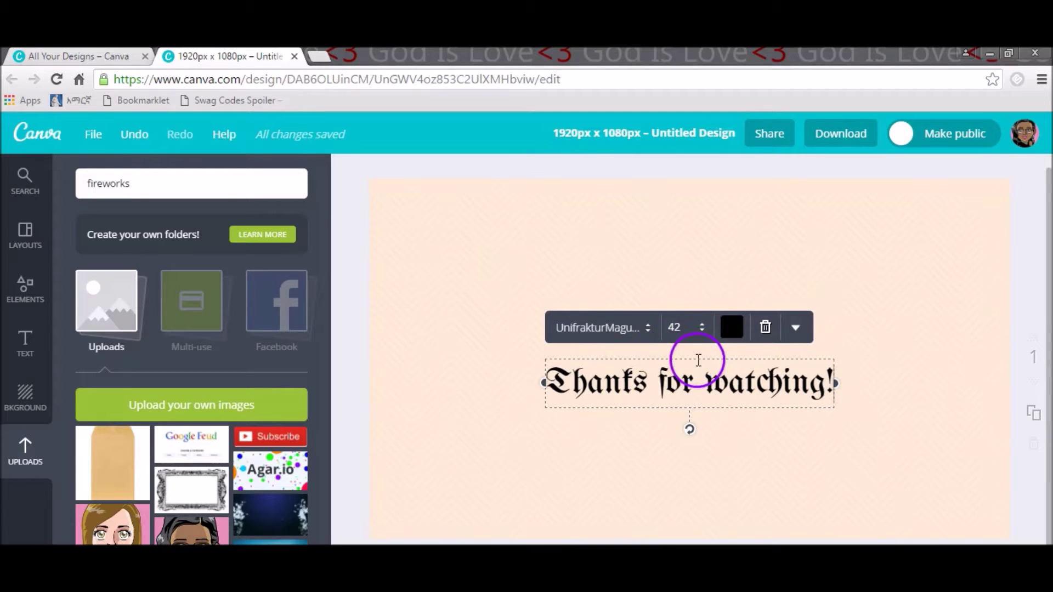
click(606, 430)
- Widen the "Thanks for watching!" text box on both sides and move it to the top edge of the canvas
click(658, 388)
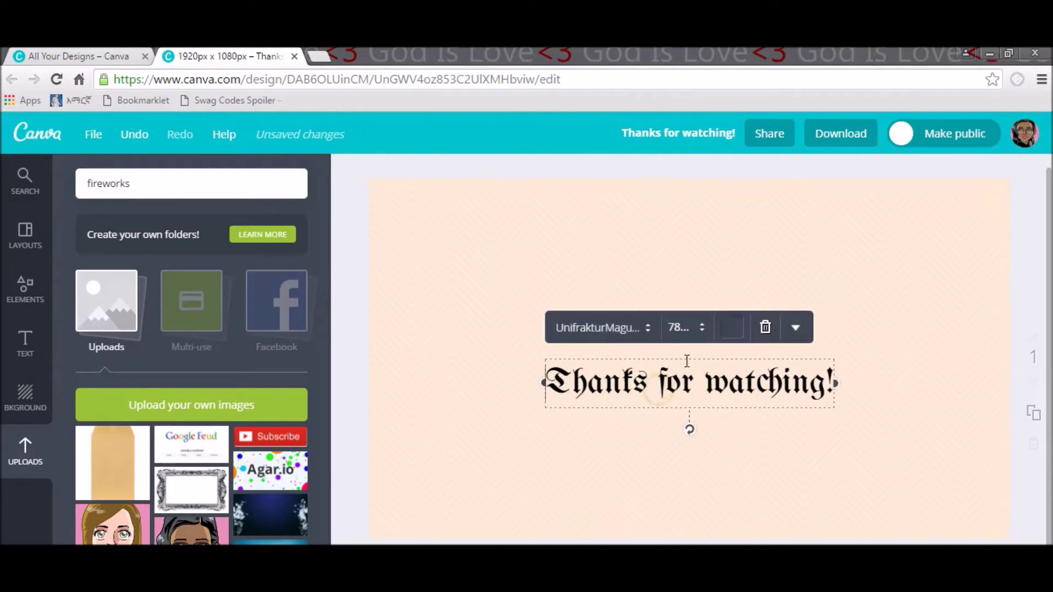
click(543, 383)
drag(544, 384, 513, 382)
drag(836, 386, 849, 384)
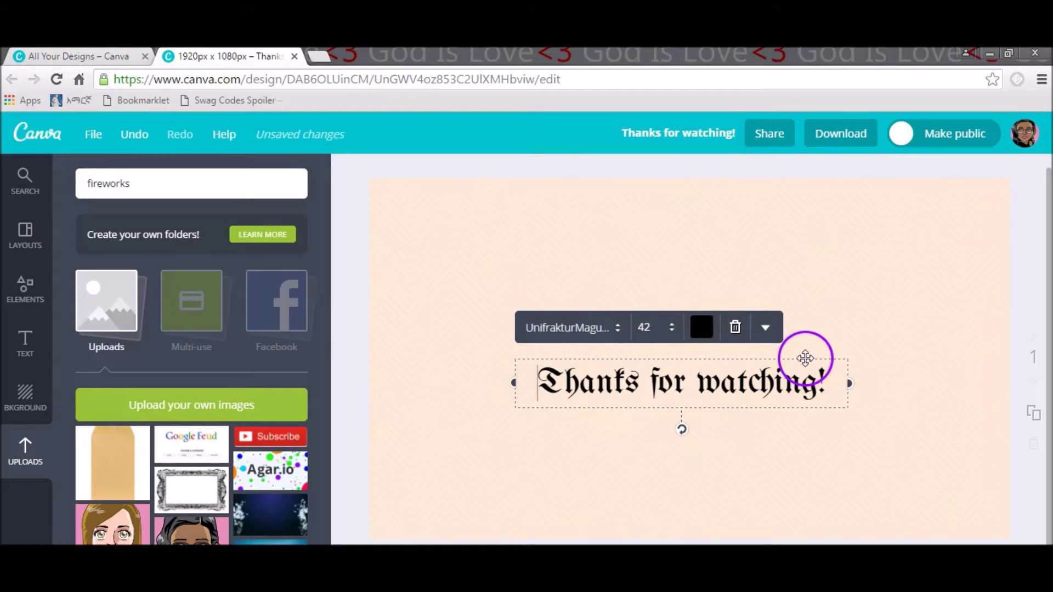
drag(805, 358, 797, 178)
click(818, 209)
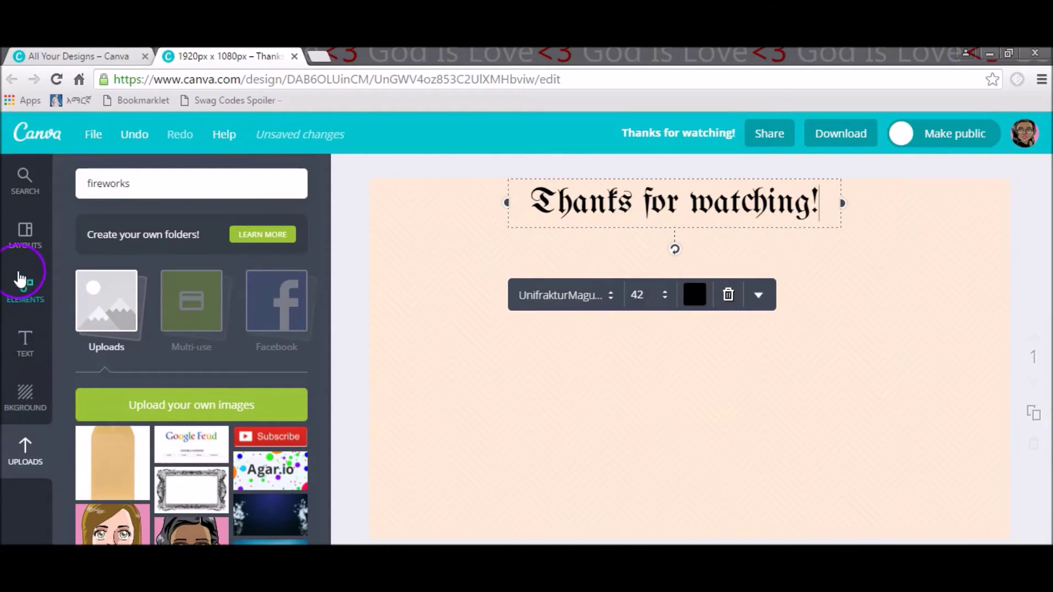
- Set the font size of the "Thanks for watching!" heading to 48
click(33, 353)
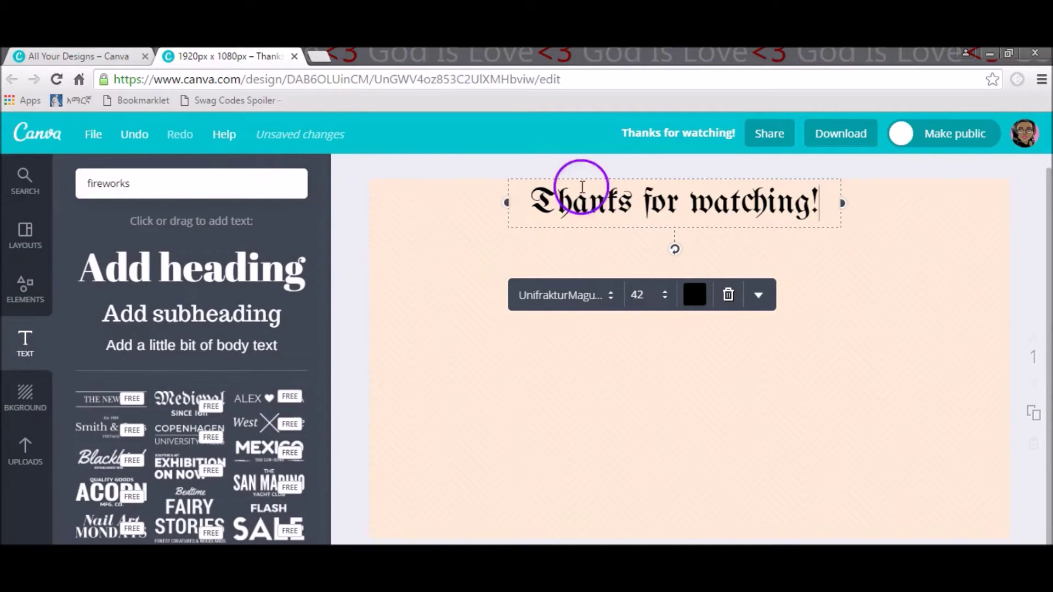
click(657, 310)
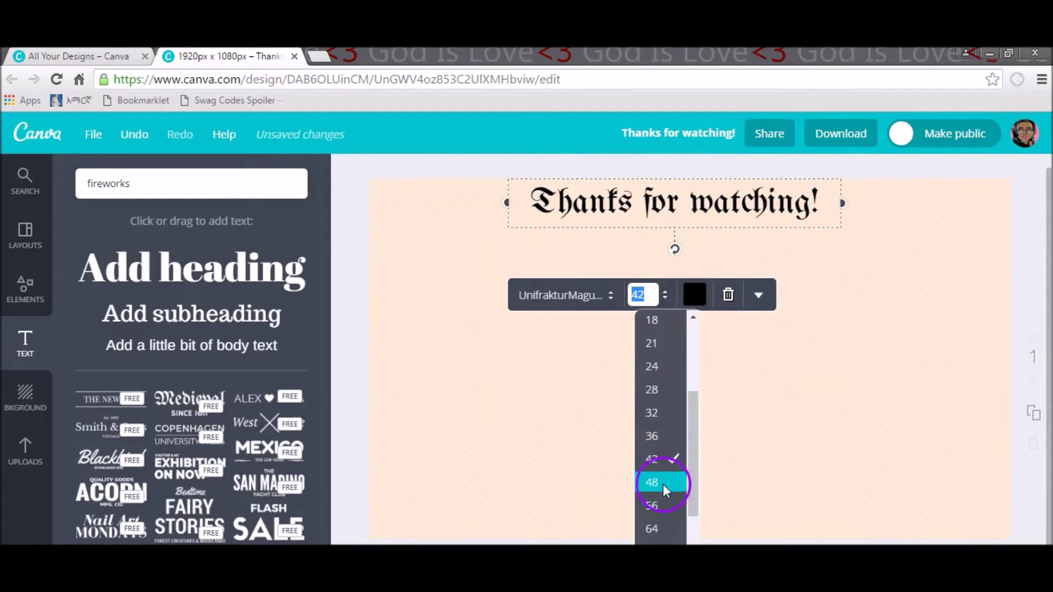
click(662, 482)
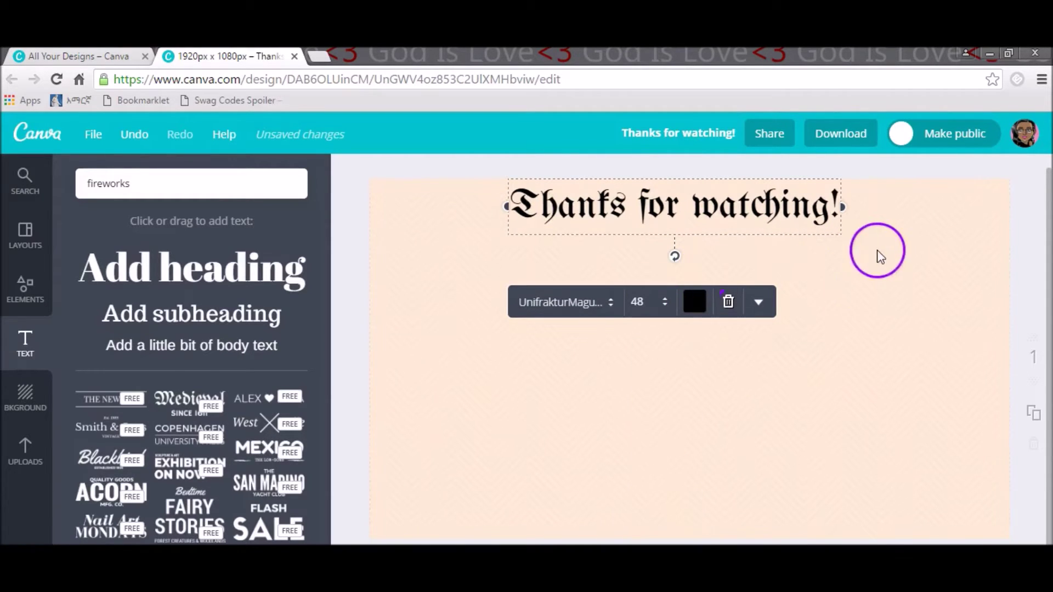
- Add a subheading in the UnifrakturMaguntia font that reads "Last Video"
click(262, 324)
double_click(708, 369)
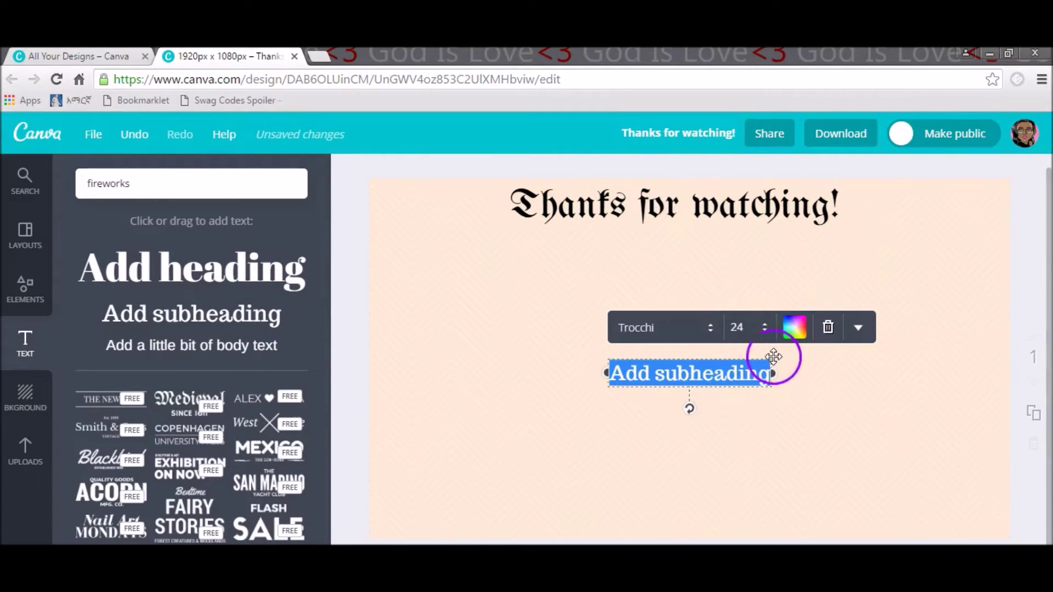
click(689, 331)
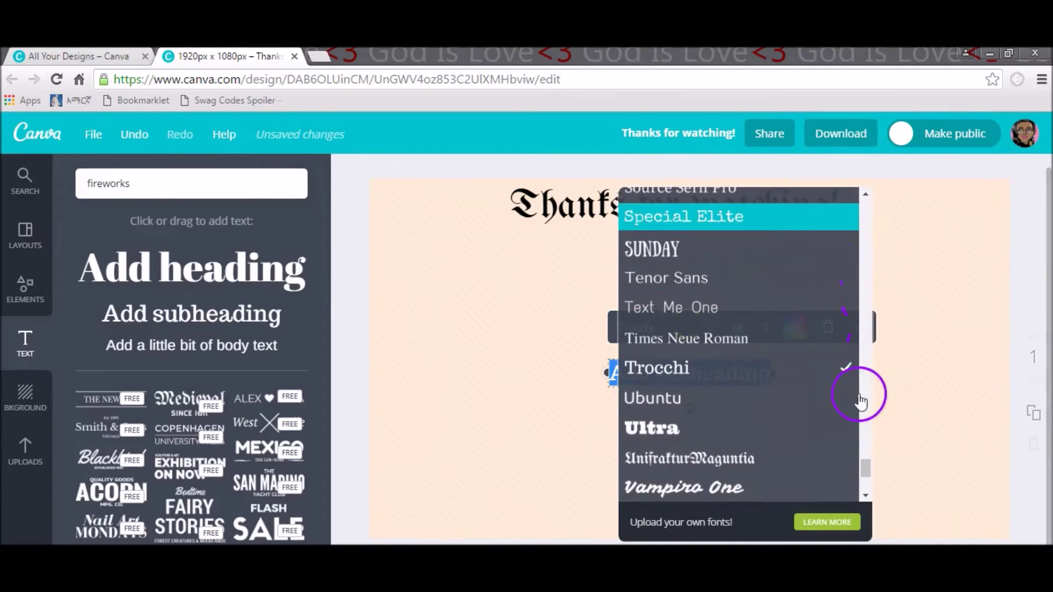
click(800, 458)
key(BackSpace)
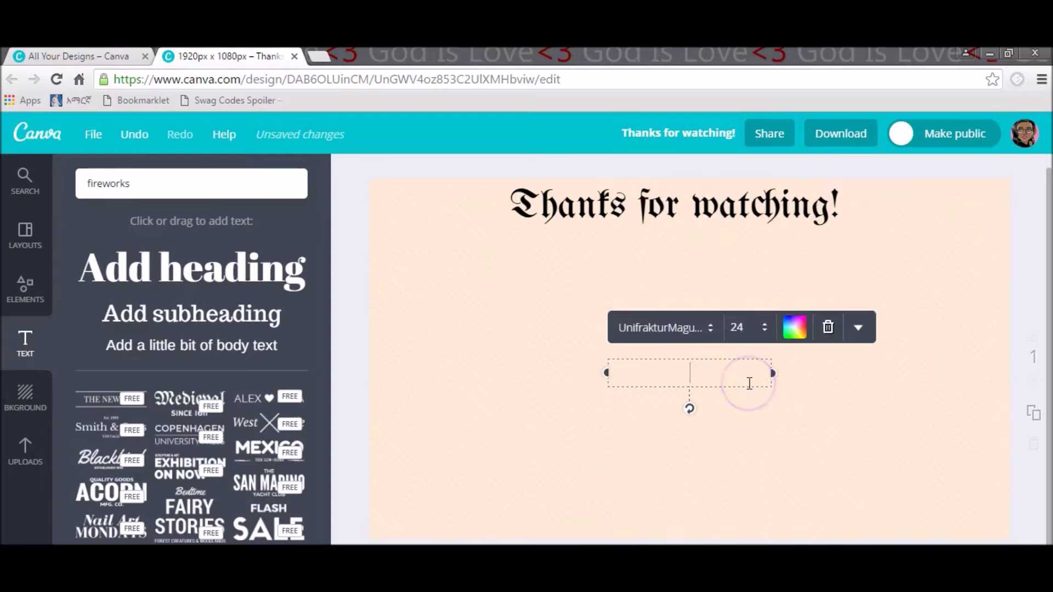
text(Last)
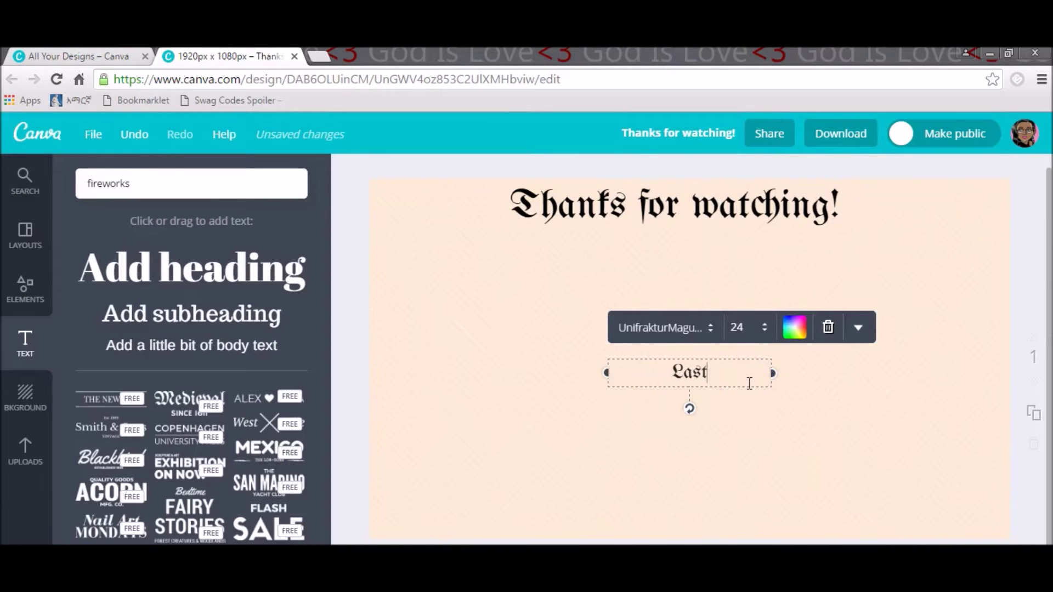
text( Video)
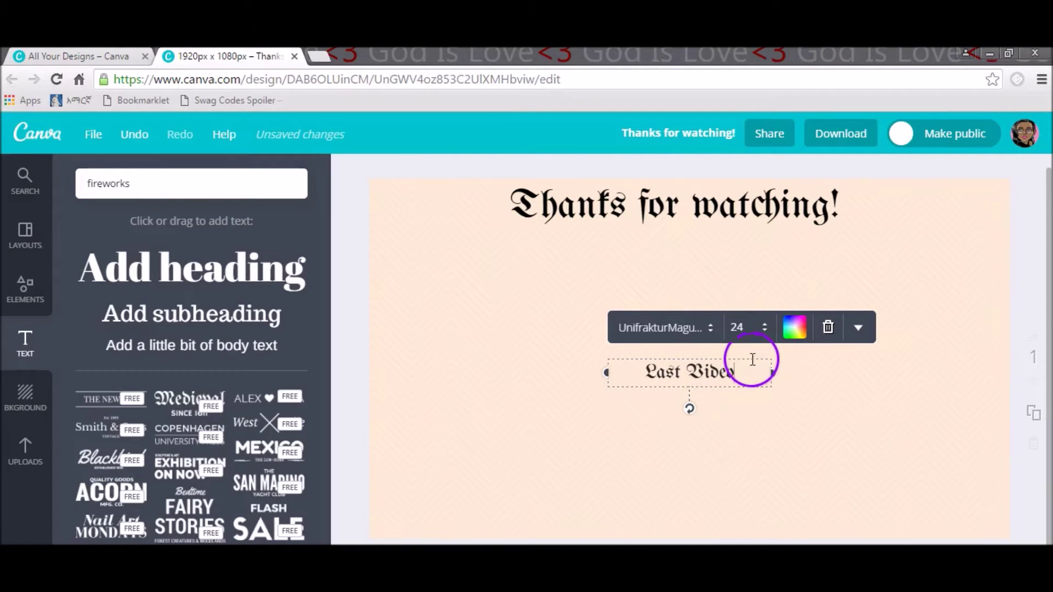
- Set the "Last Video" font size to 28 and move the slightly widened text box to the canvas's left edge, below the heading
click(756, 331)
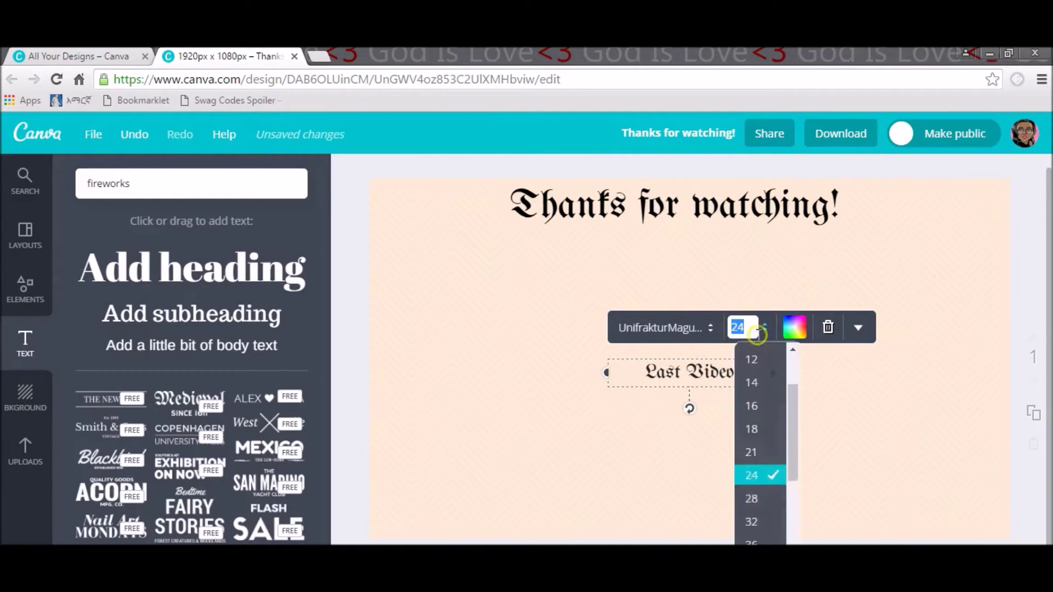
click(759, 499)
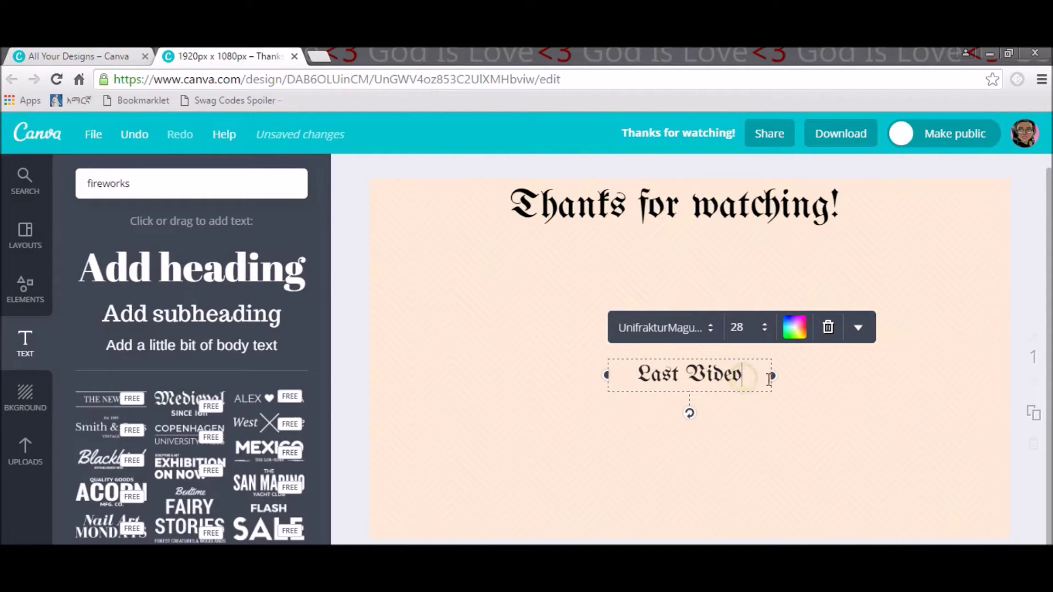
drag(773, 379, 778, 379)
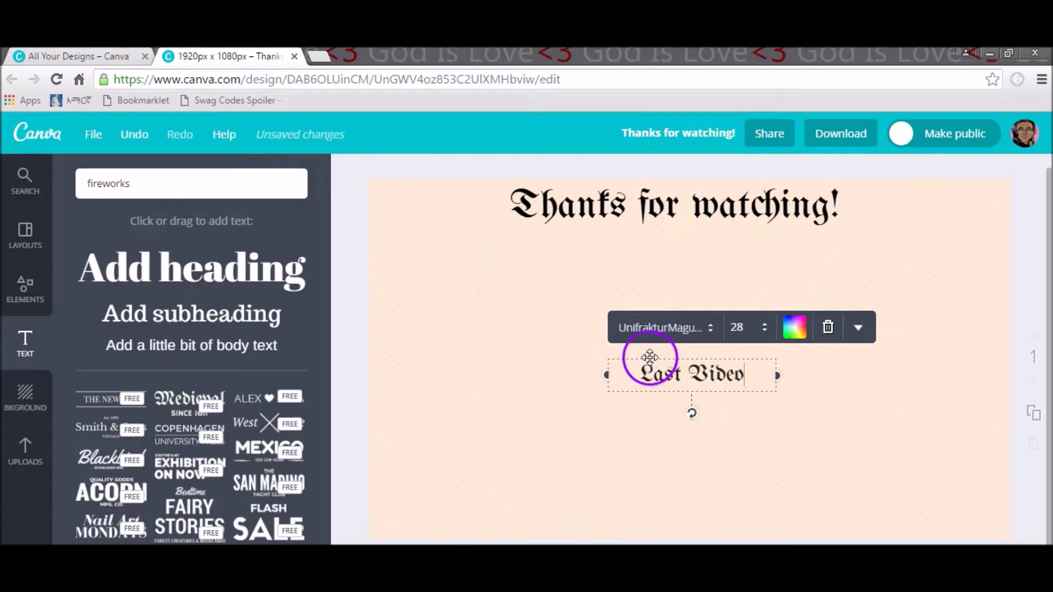
drag(649, 358, 410, 251)
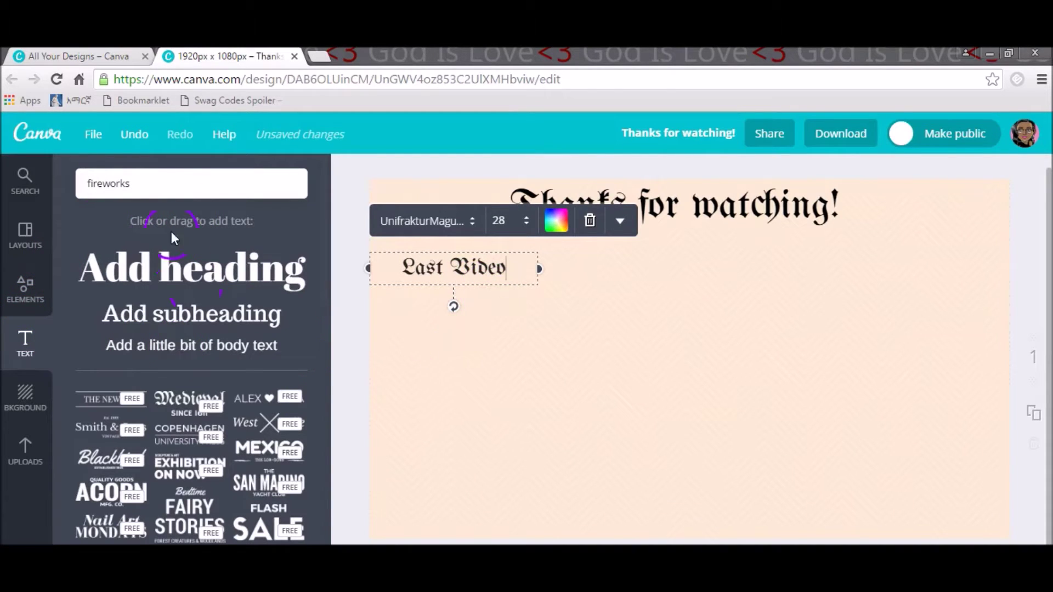
- Search for "frames" and add the free outlined phone frame with a round home button to the canvas
double_click(154, 184)
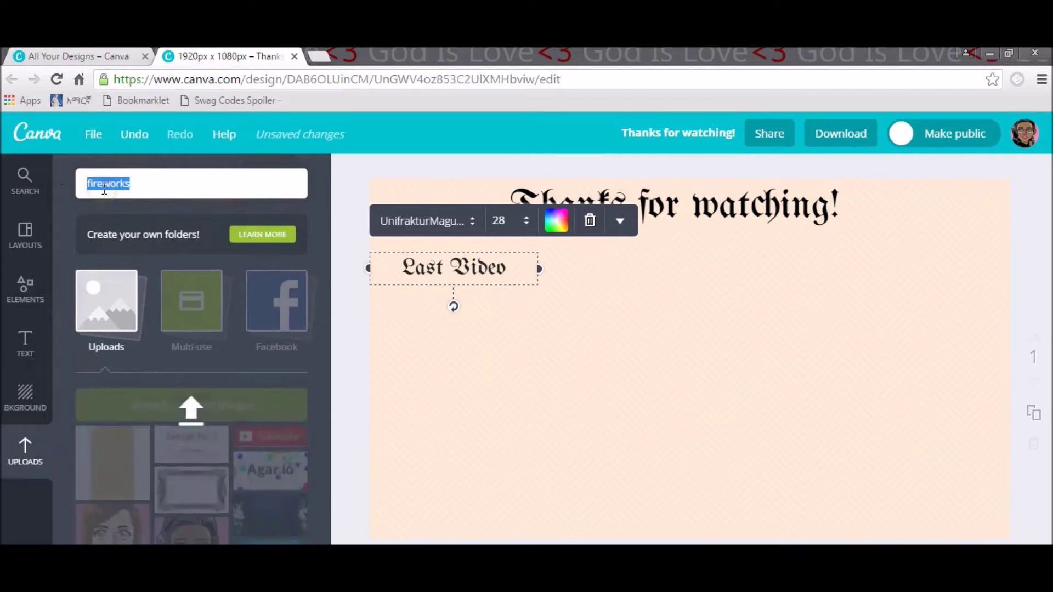
key(BackSpace)
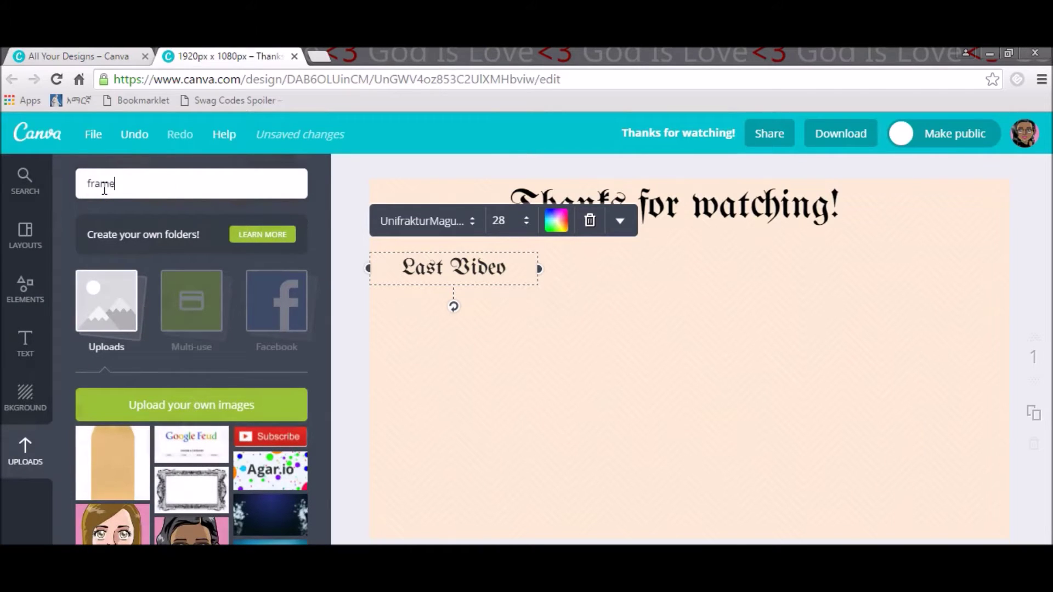
key(Return)
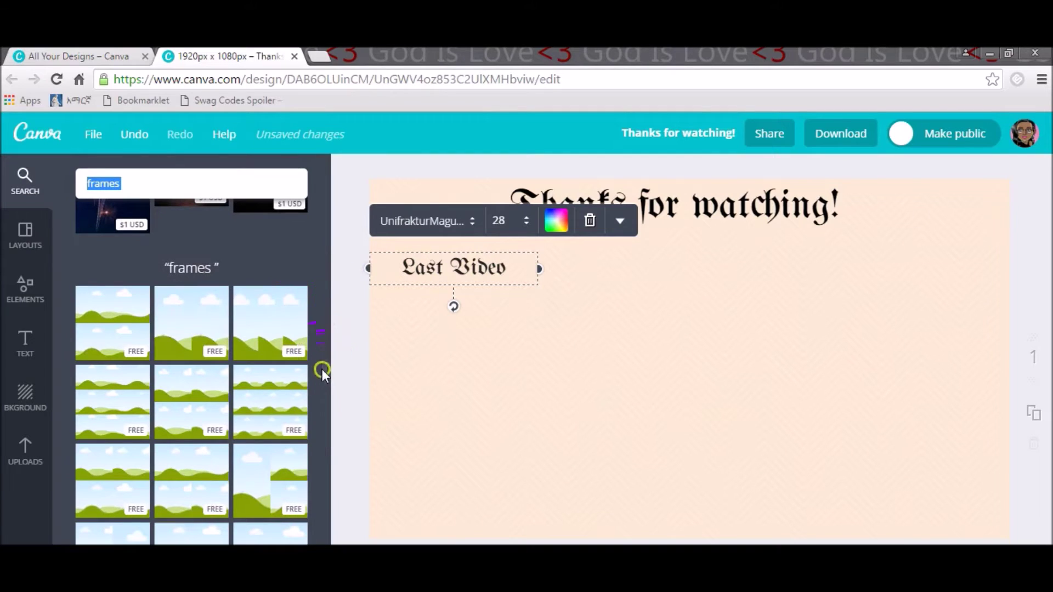
drag(323, 373, 343, 513)
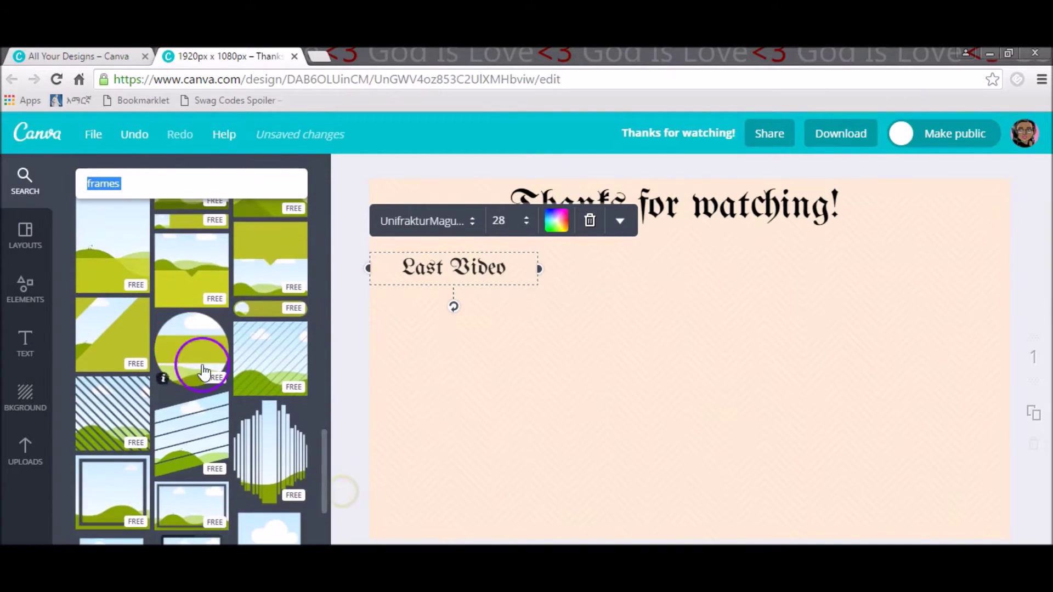
drag(329, 449, 341, 503)
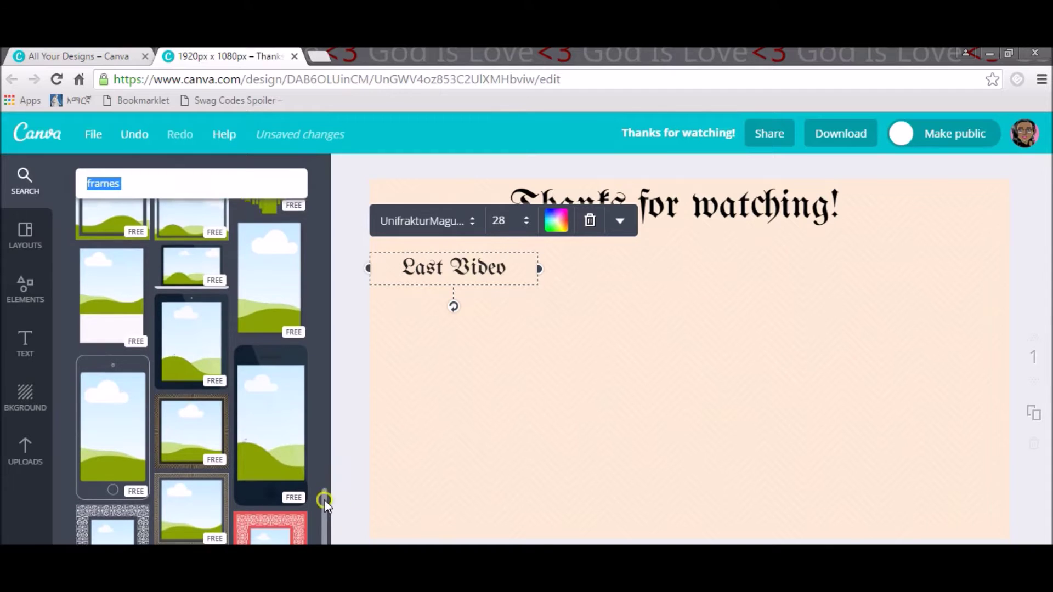
scroll(326, 498, down, 1)
click(113, 363)
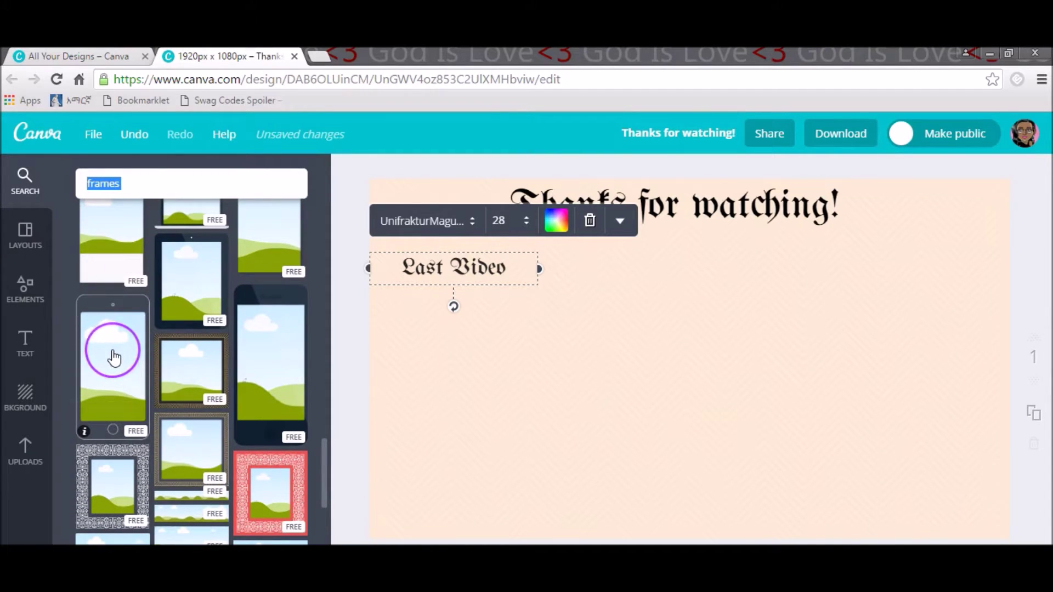
click(114, 358)
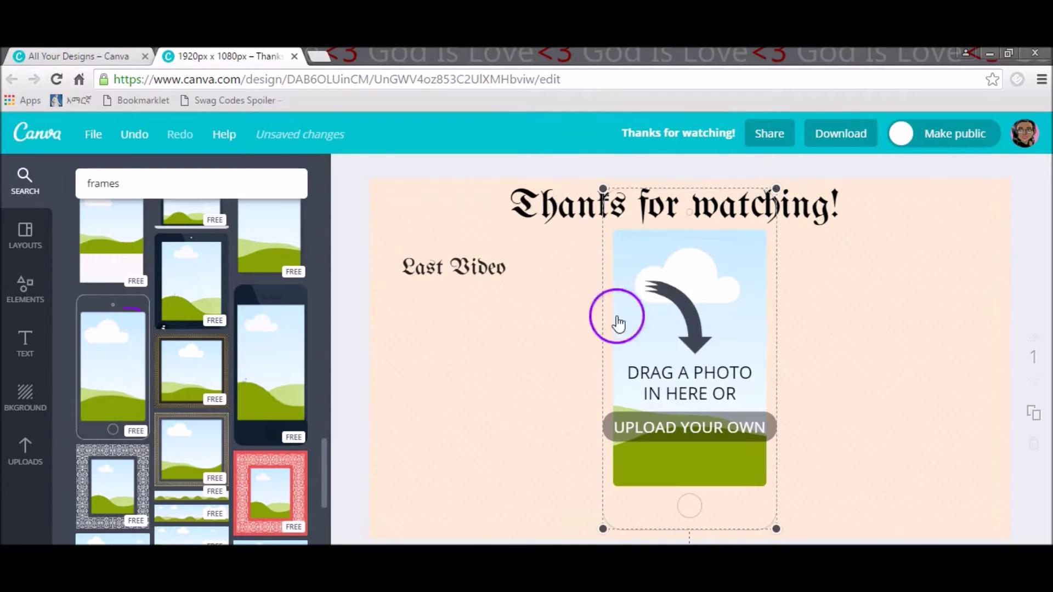
- Shift the phone frame left beside the "Last Video" text and nudge that text slightly upward
drag(747, 275, 639, 300)
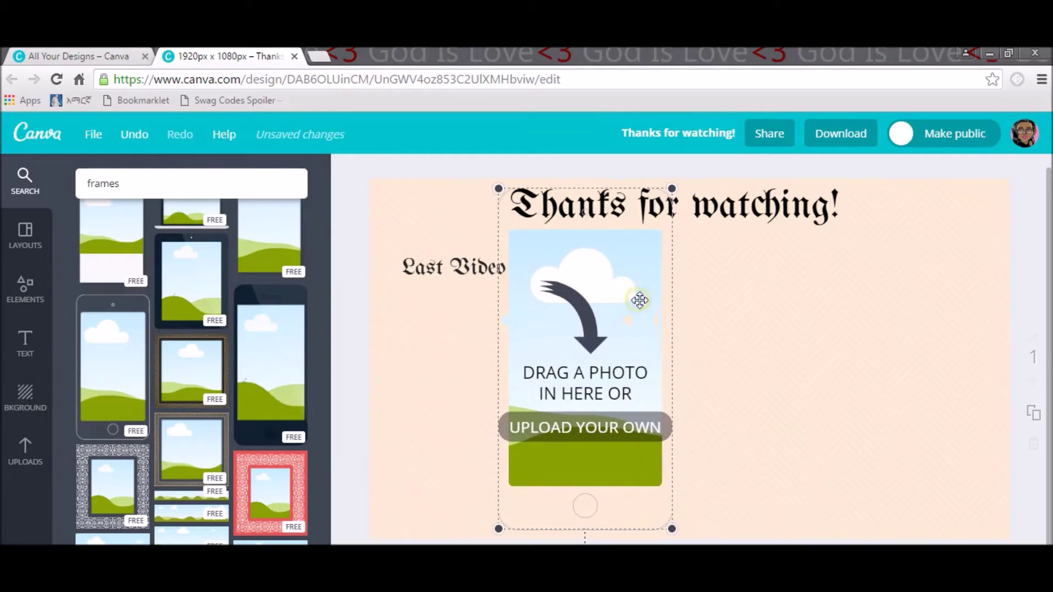
click(459, 270)
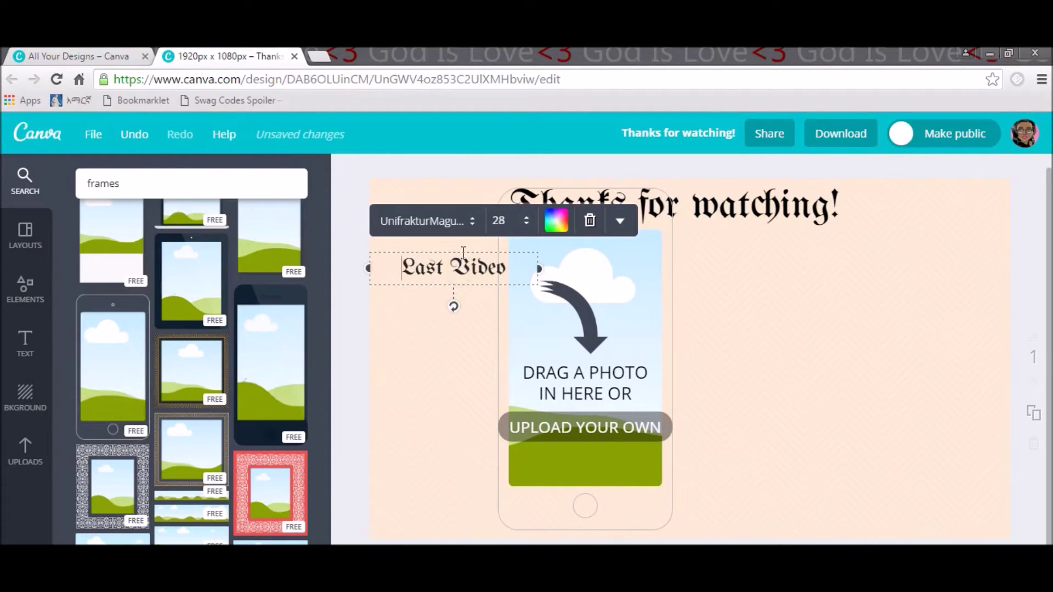
drag(460, 249, 459, 233)
- Shrink the phone frame and position it directly beneath the "Last Video" text
click(661, 370)
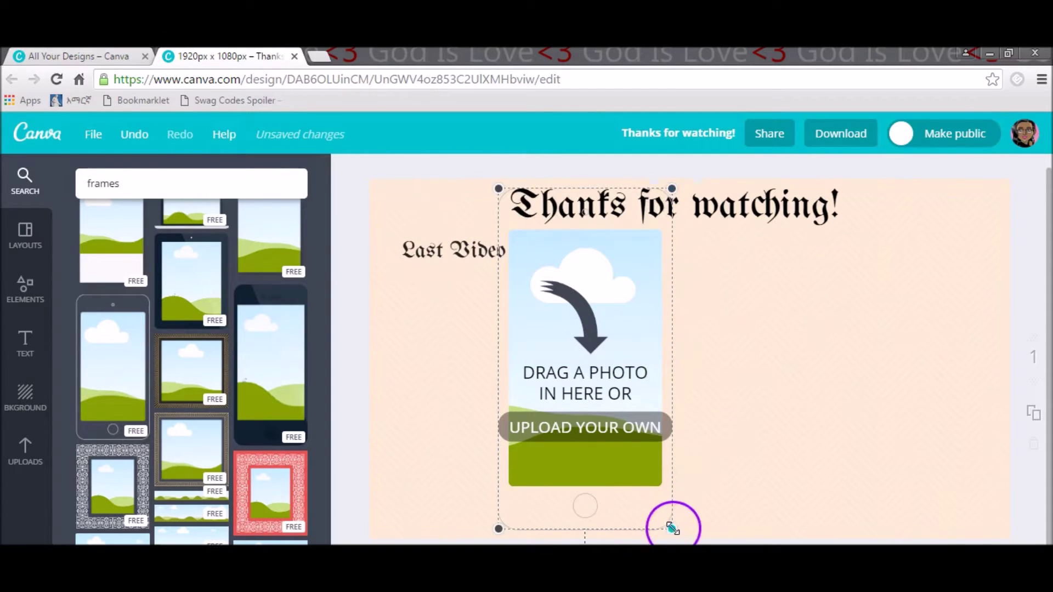
drag(671, 527, 645, 462)
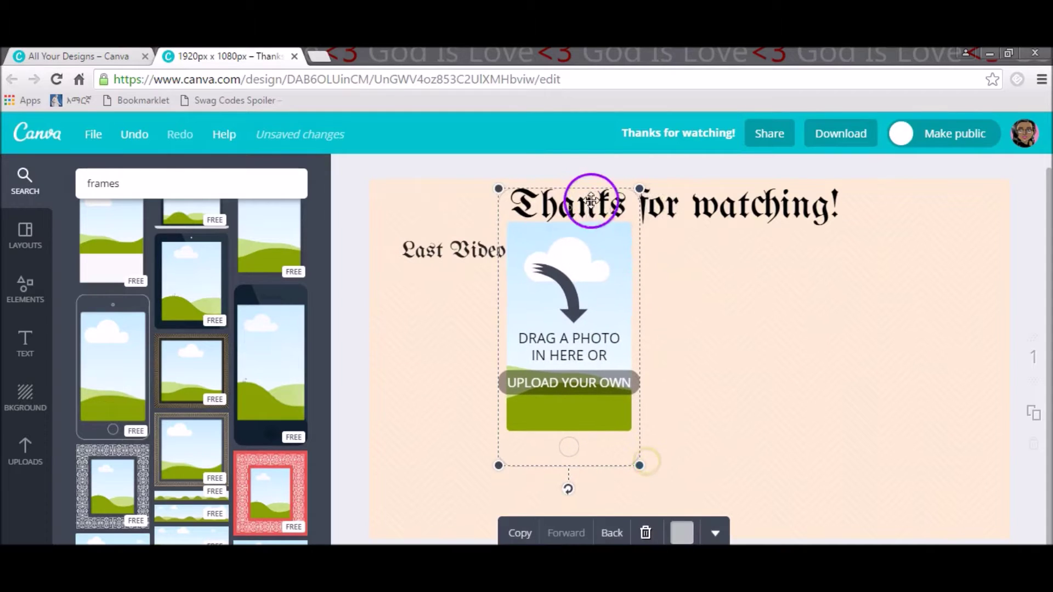
drag(597, 188, 484, 259)
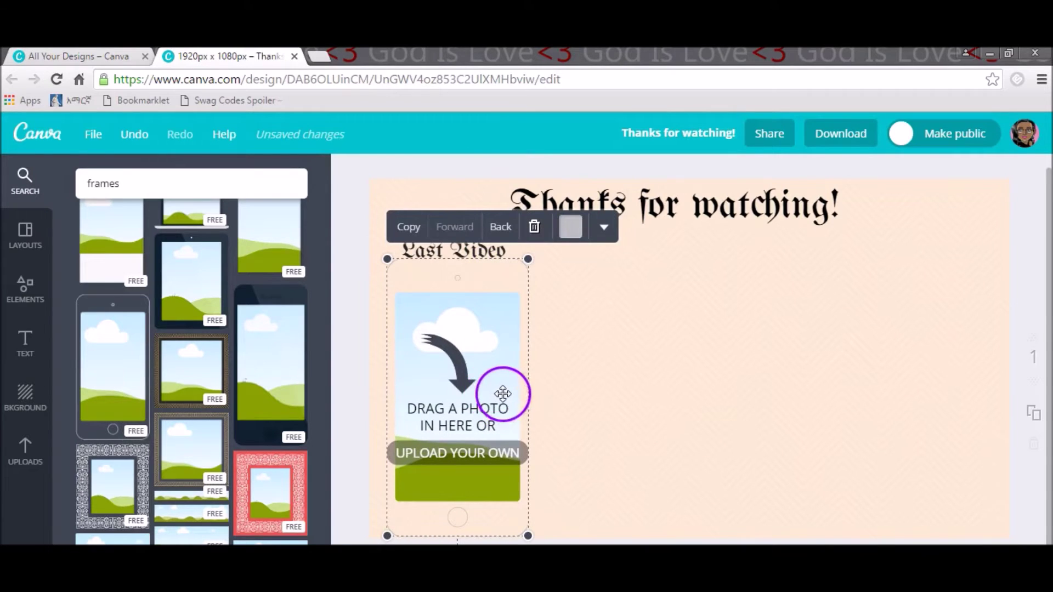
mouse_move(494, 381)
mouse_down()
mouse_move(494, 372)
mouse_move(496, 380)
mouse_up()
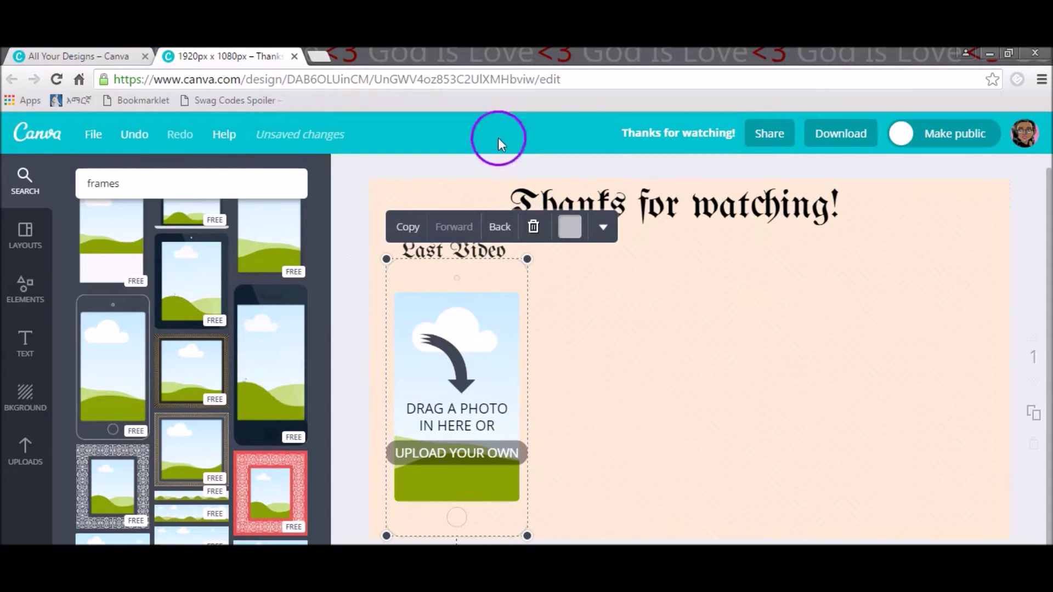
click(508, 160)
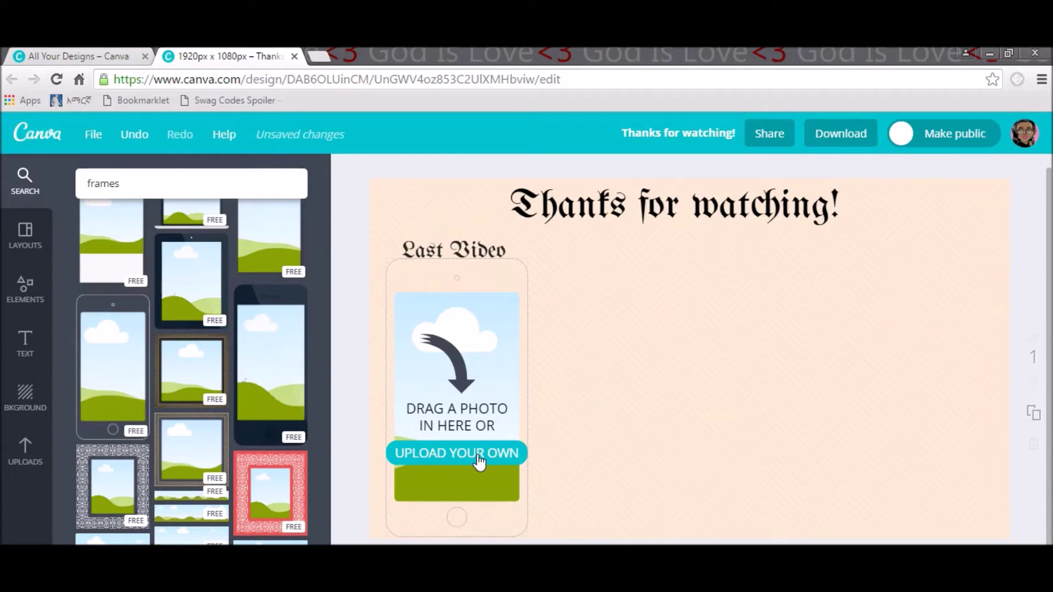
- Change the phone frame's outline color to black
click(482, 499)
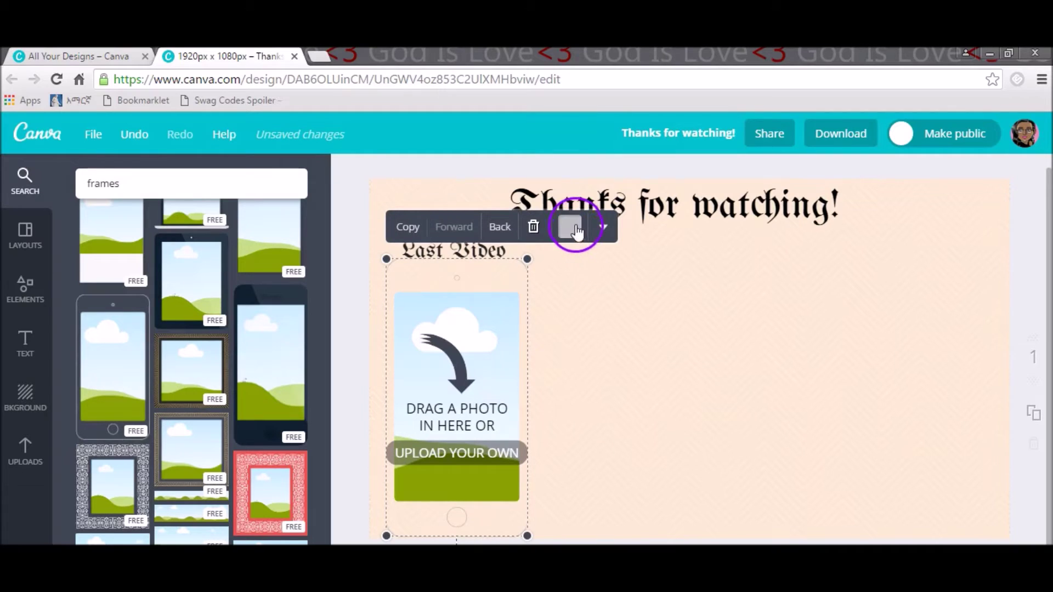
click(571, 227)
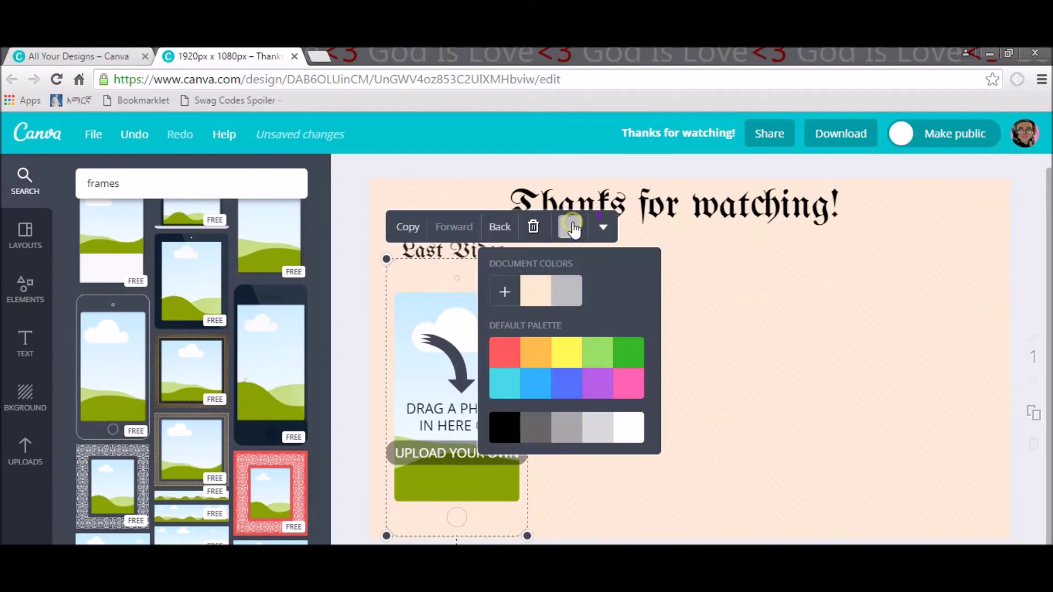
click(506, 425)
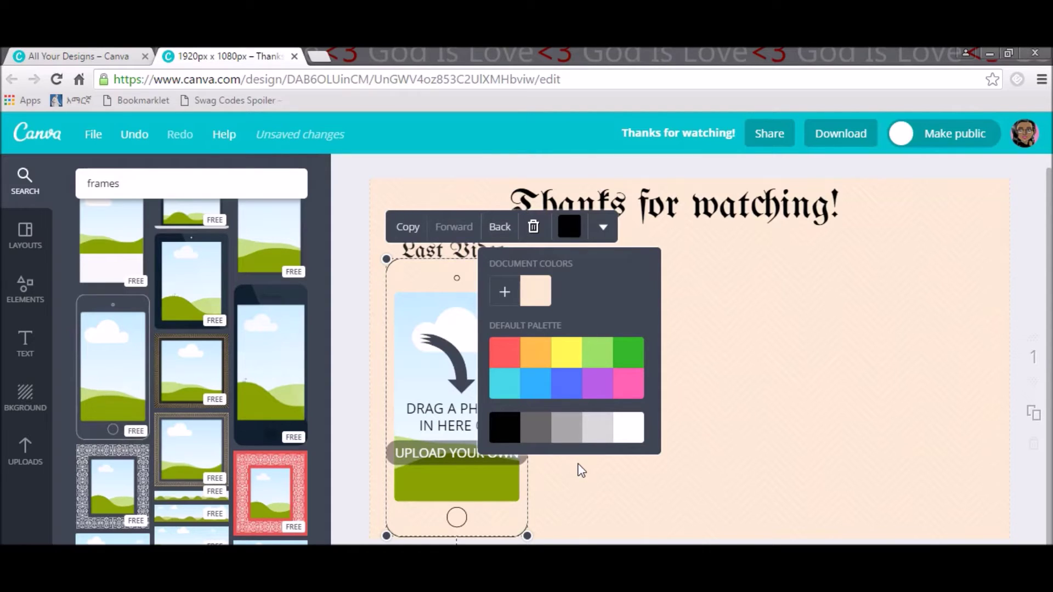
- Fill the phone frame with the uploaded Agar.io image, adjust its placement within the frame and apply the crop
click(462, 467)
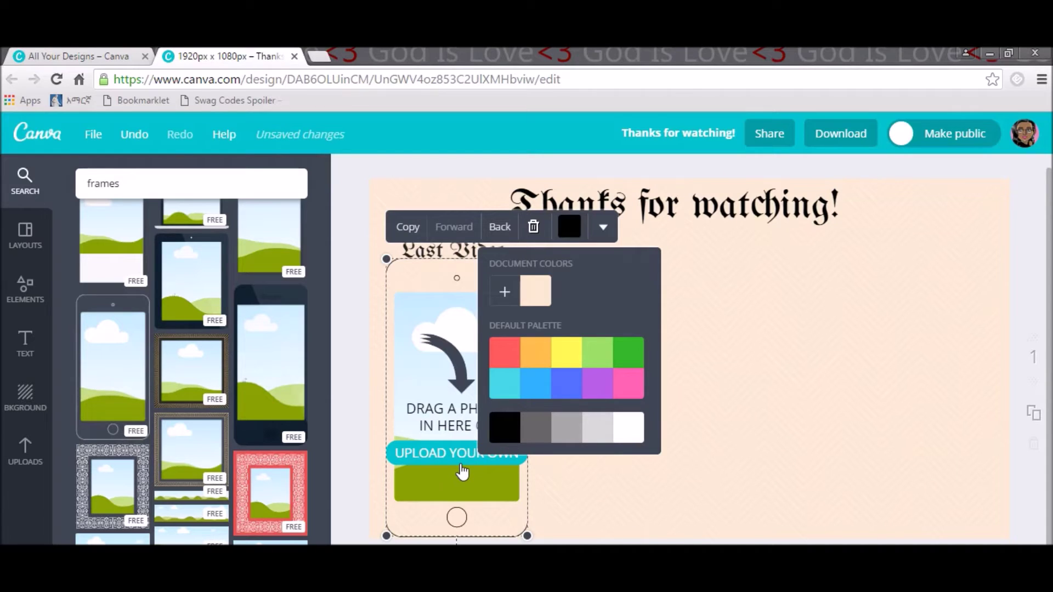
click(447, 458)
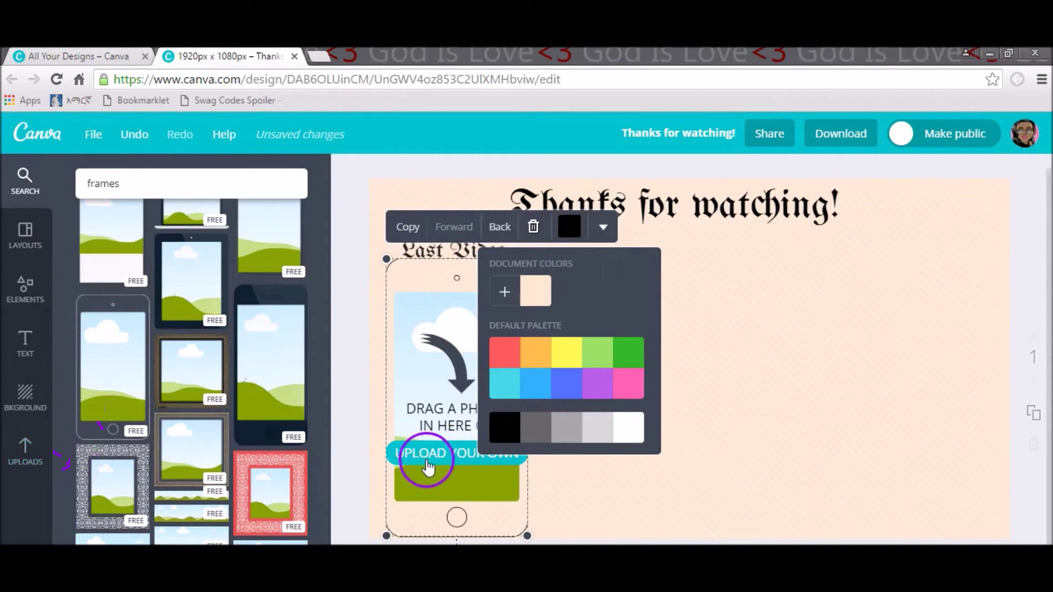
click(425, 458)
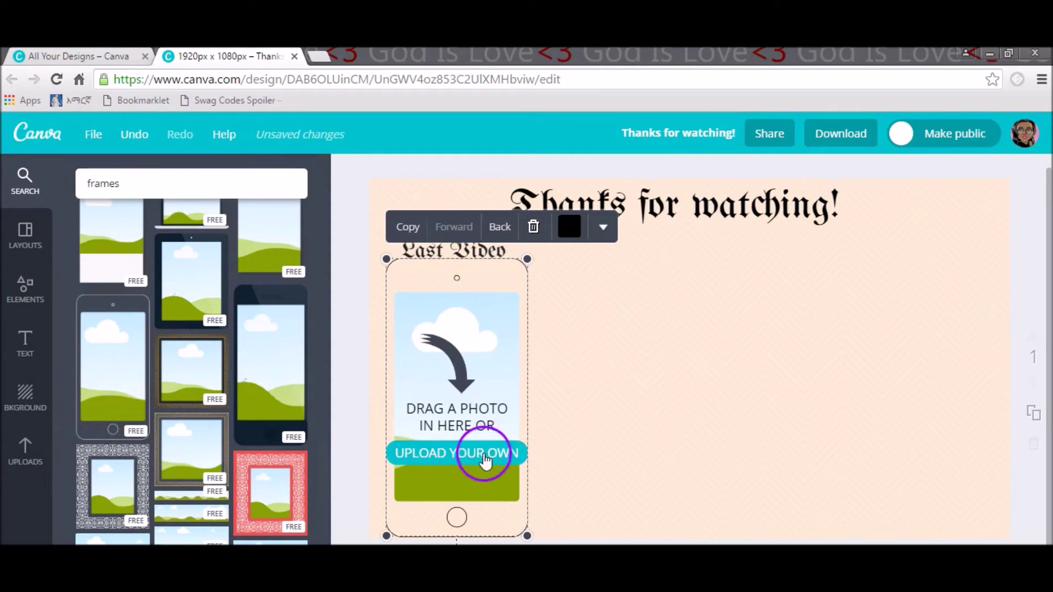
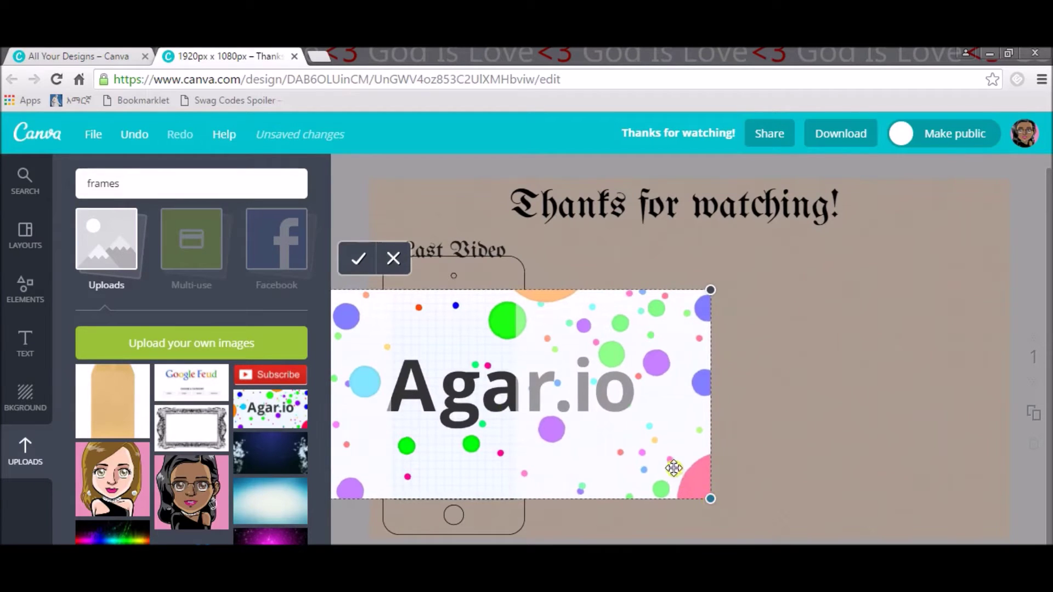
drag(709, 496, 711, 499)
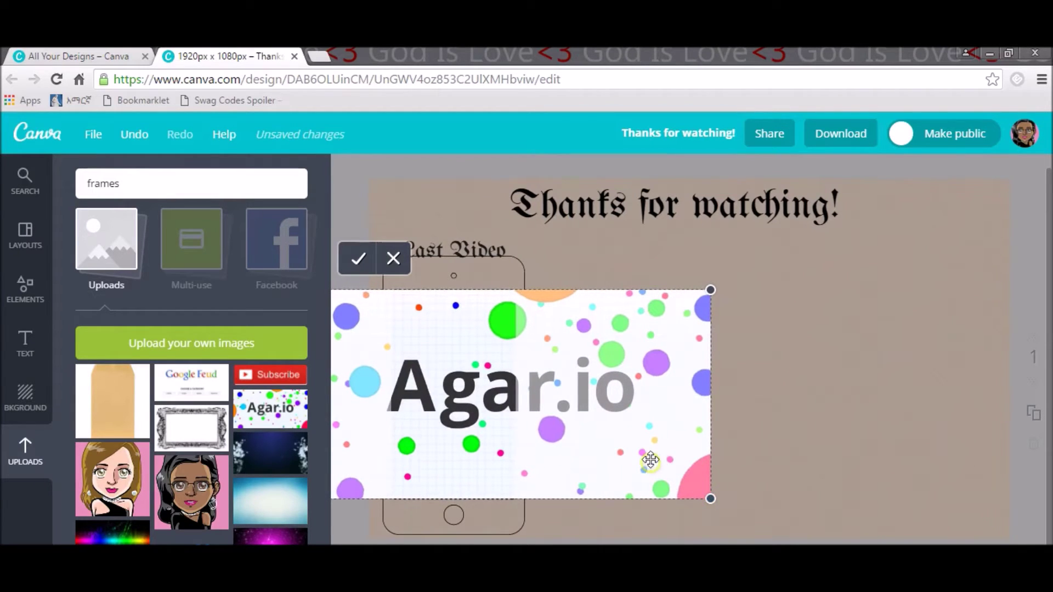
drag(482, 420, 485, 387)
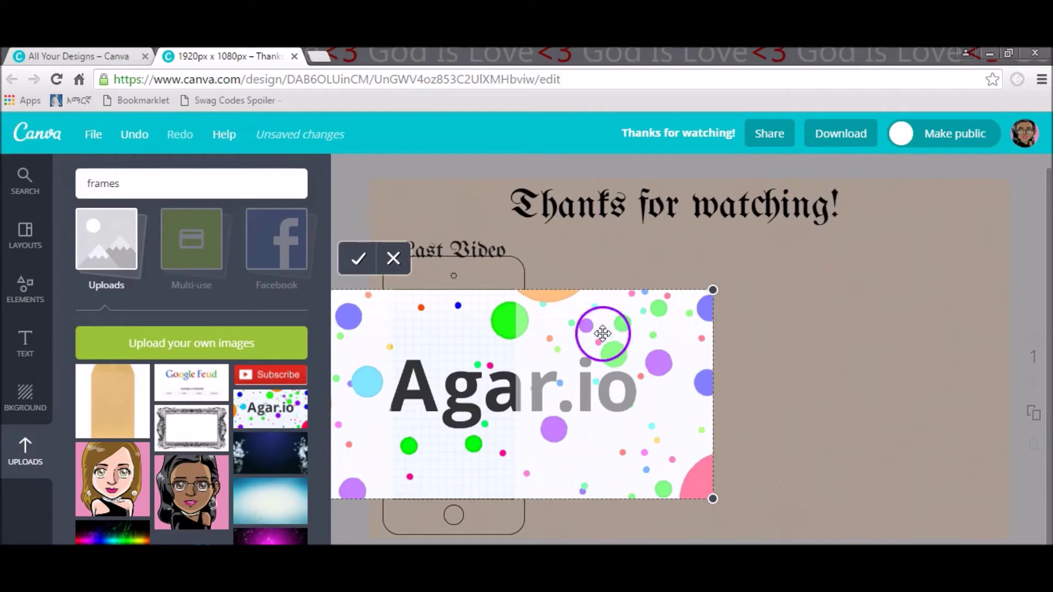
click(363, 265)
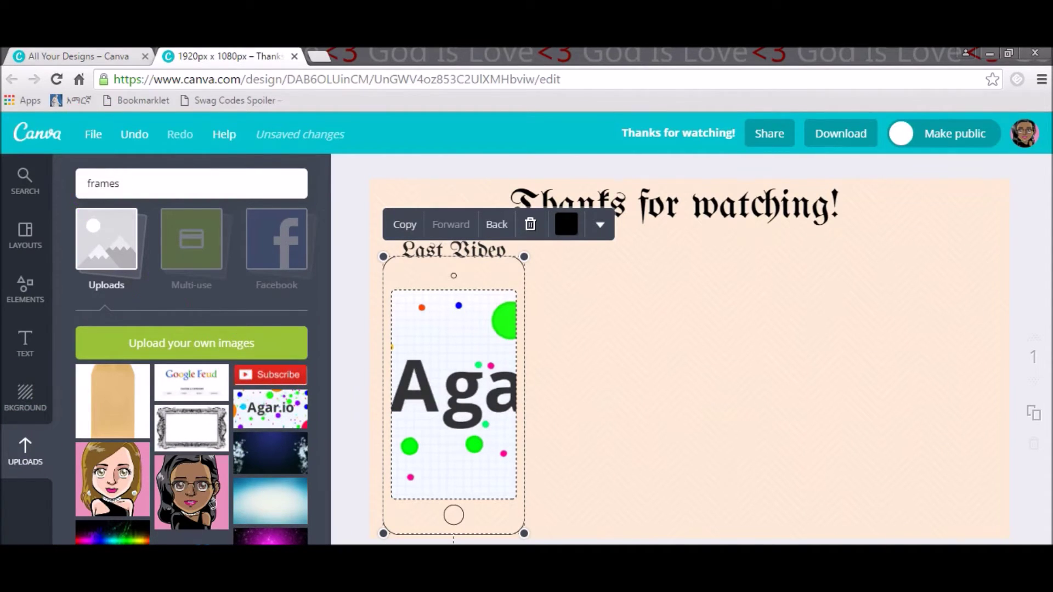
- Open the earlier "Thank you for watching" design to review its layout, and return to the current end screen design
click(76, 56)
click(697, 424)
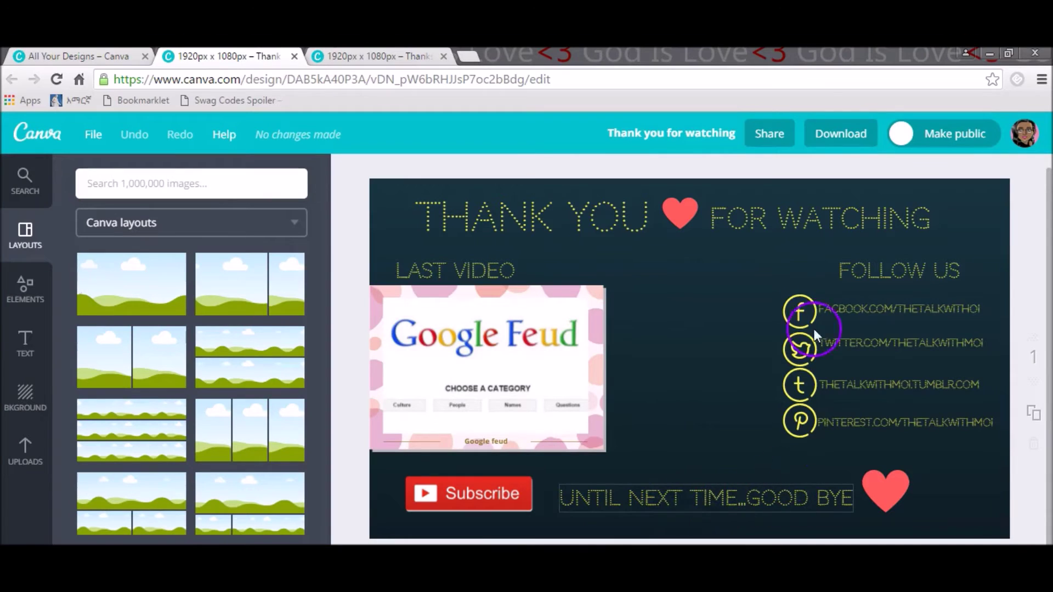
click(409, 62)
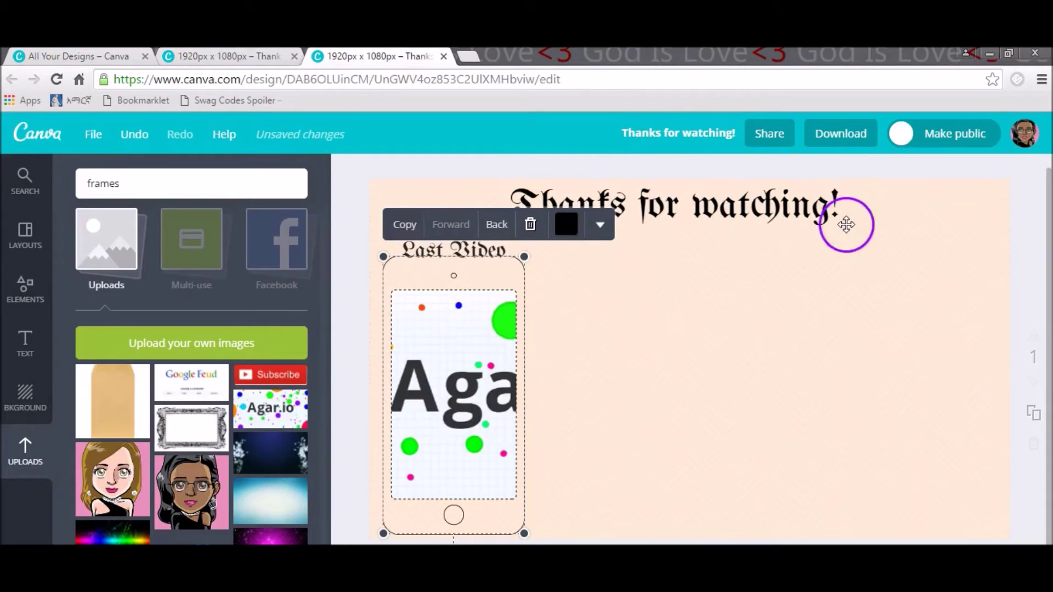
- Add a subheading to the canvas and set its font to UnifrakturMaguntia at size 28
click(28, 343)
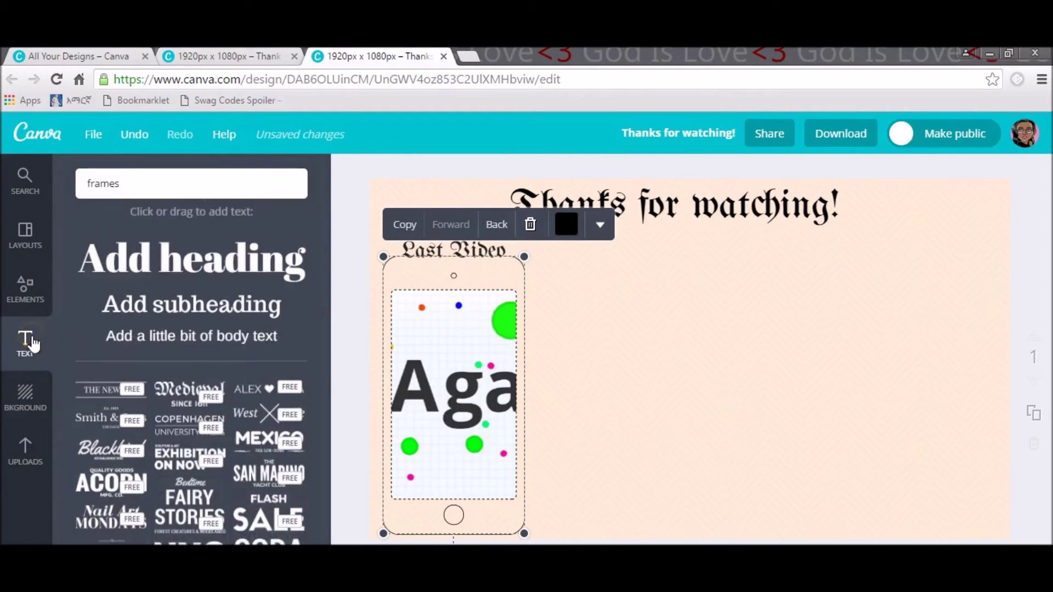
click(210, 320)
click(740, 375)
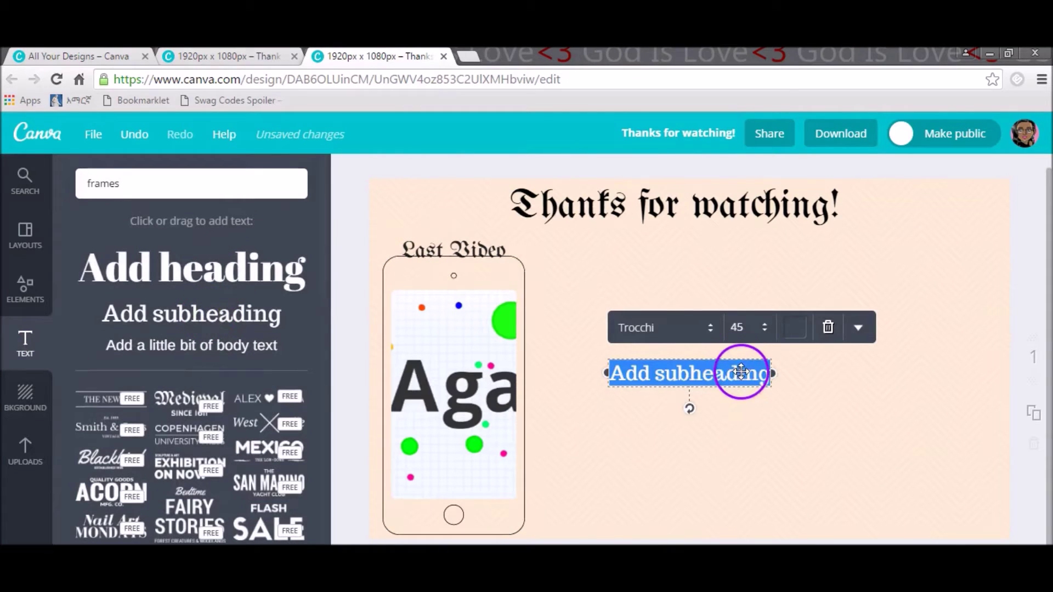
click(683, 327)
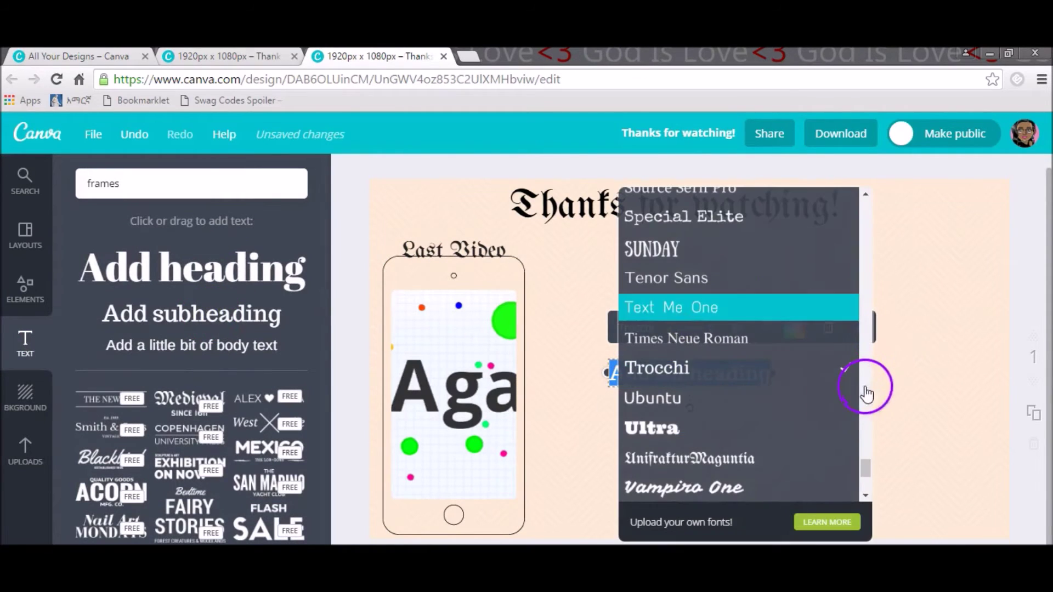
click(778, 457)
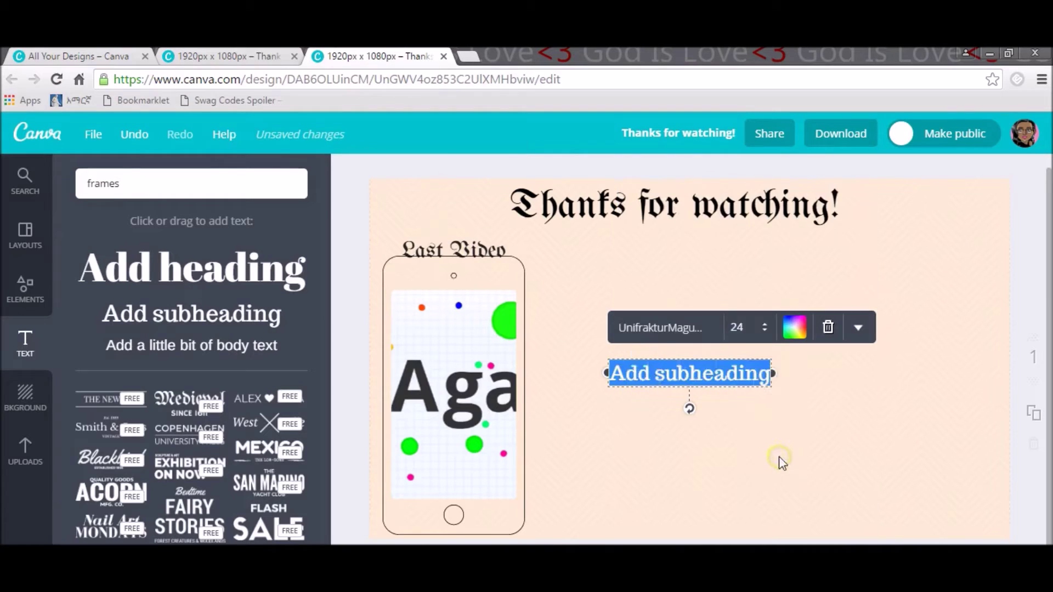
click(743, 327)
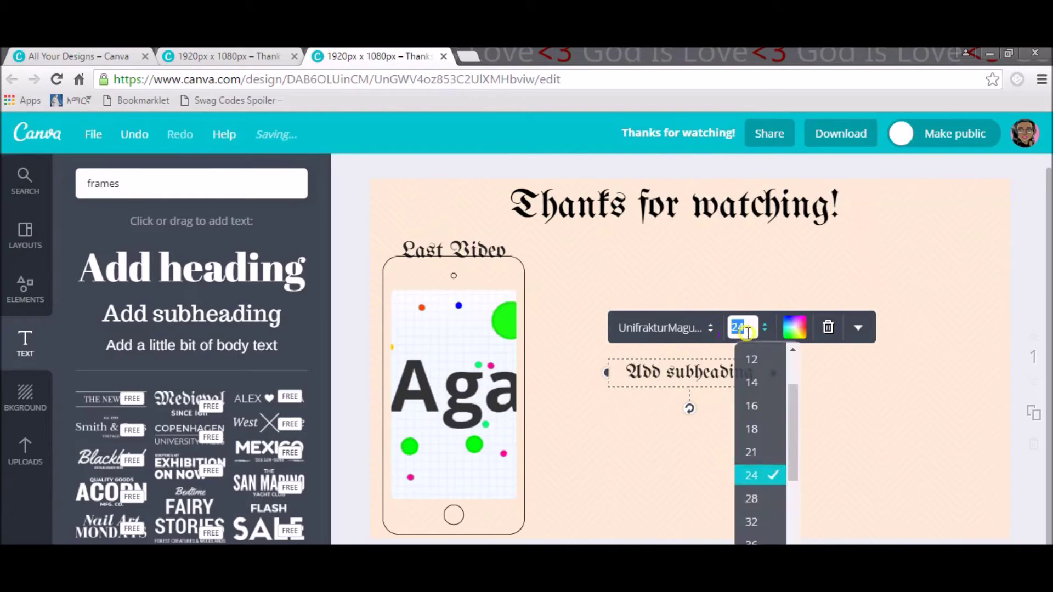
click(757, 498)
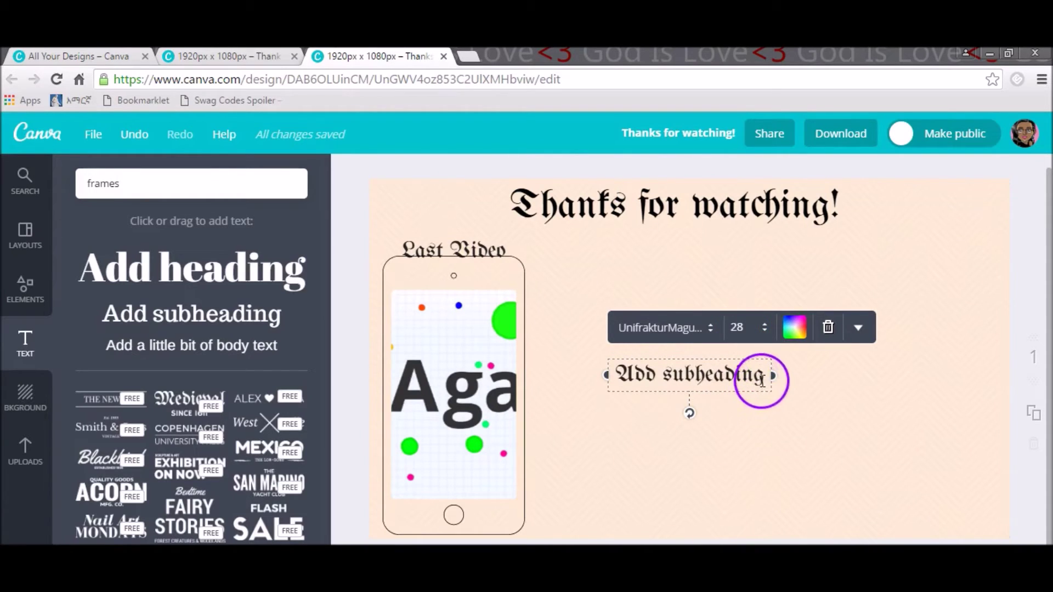
- Replace the subheading's placeholder with "Follow us" and place it at the canvas's right edge, level with "Last Video"
key(BackSpace)
key(BackSpace)
key(BackSpace)
key(BackSpace)
key(BackSpace)
key(BackSpace)
key(BackSpace)
key(BackSpace)
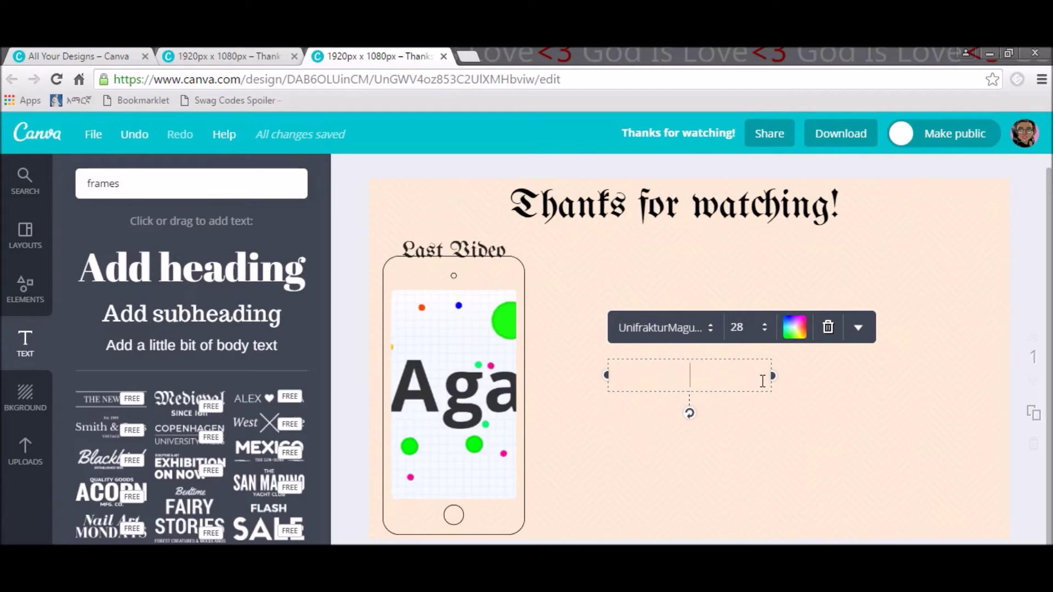
text(Follow U)
key(BackSpace)
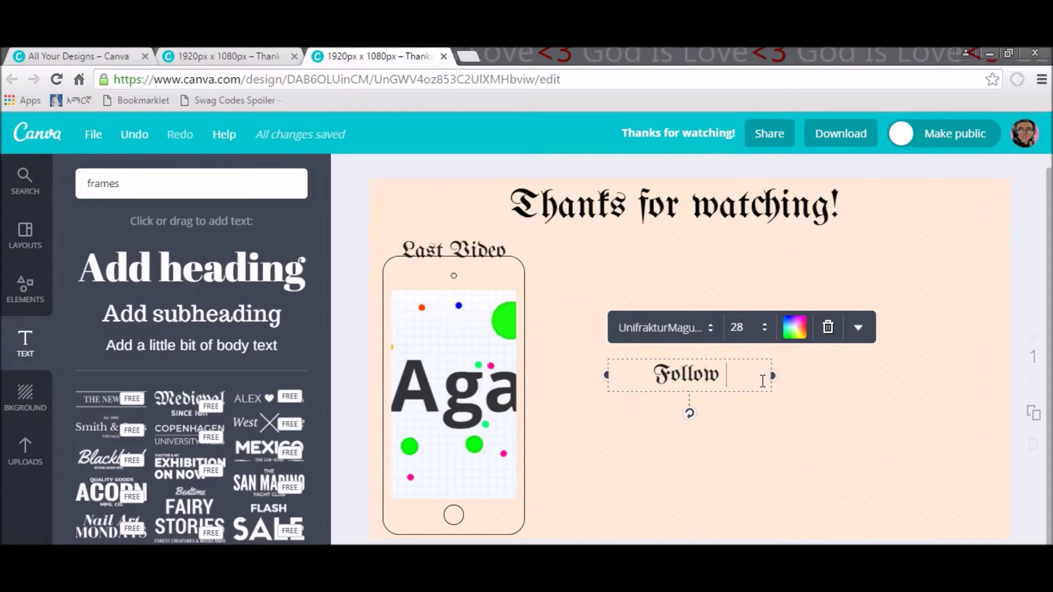
text(us)
click(752, 364)
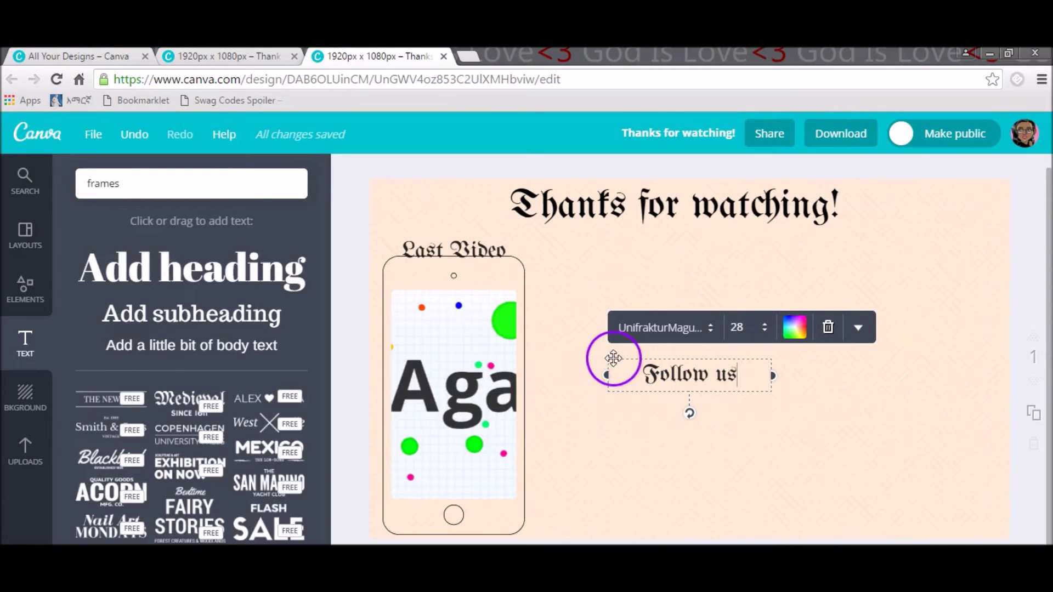
drag(614, 358, 851, 235)
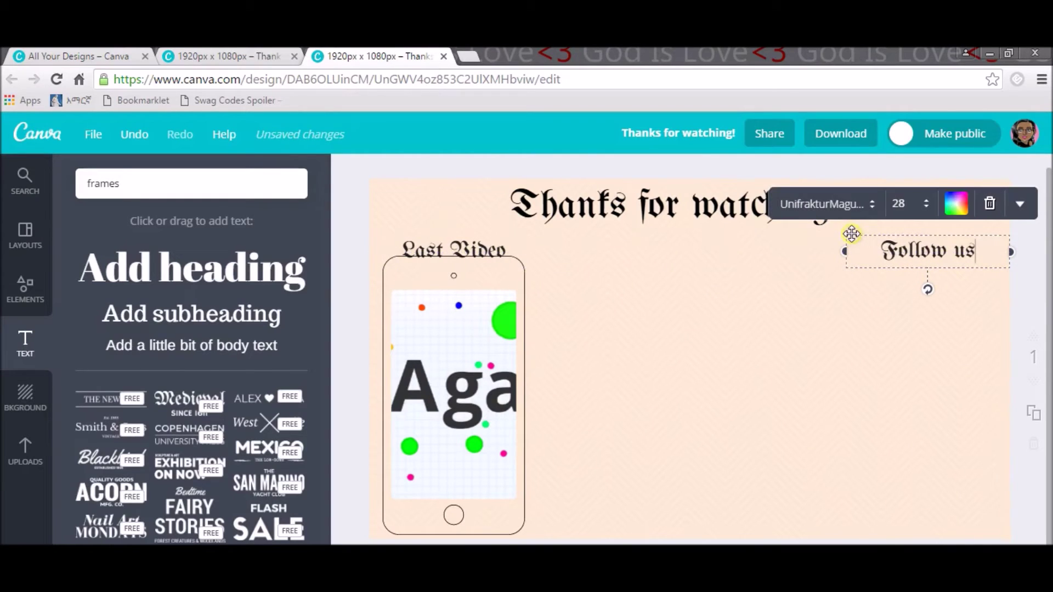
- Nudge the phone frame slightly downward to leave a gap beneath the "Last Video" text
click(465, 249)
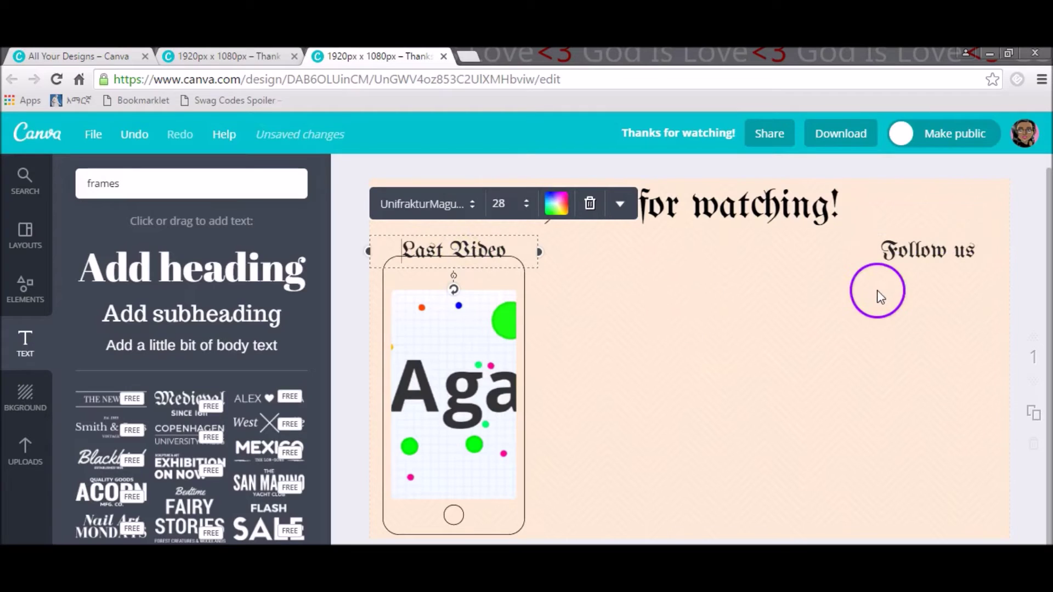
click(520, 303)
drag(520, 287, 520, 289)
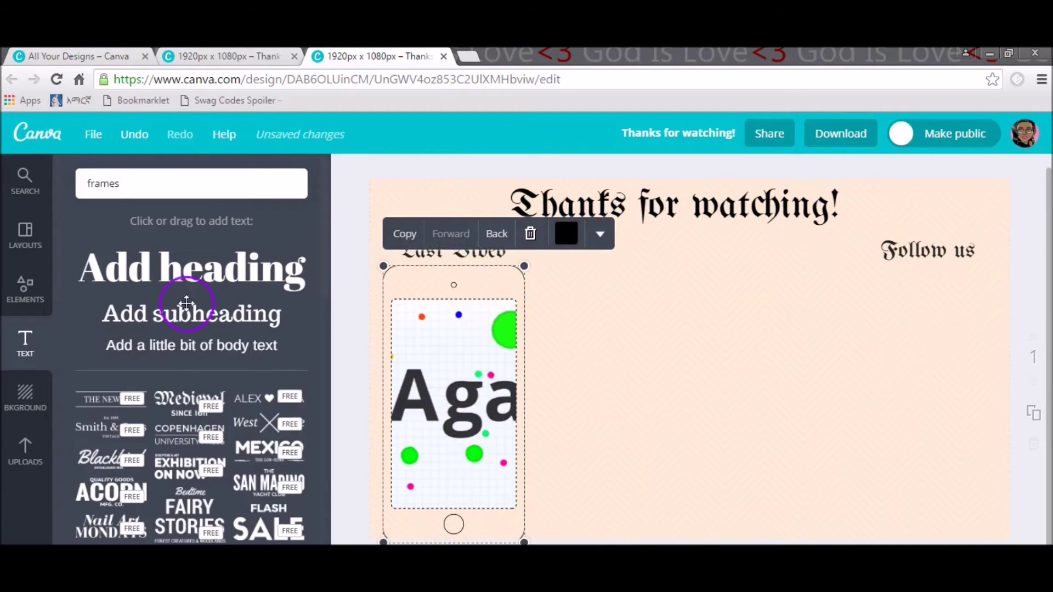
- Search for "facebook" and add the free blue starburst badge with the white f to the canvas
click(184, 192)
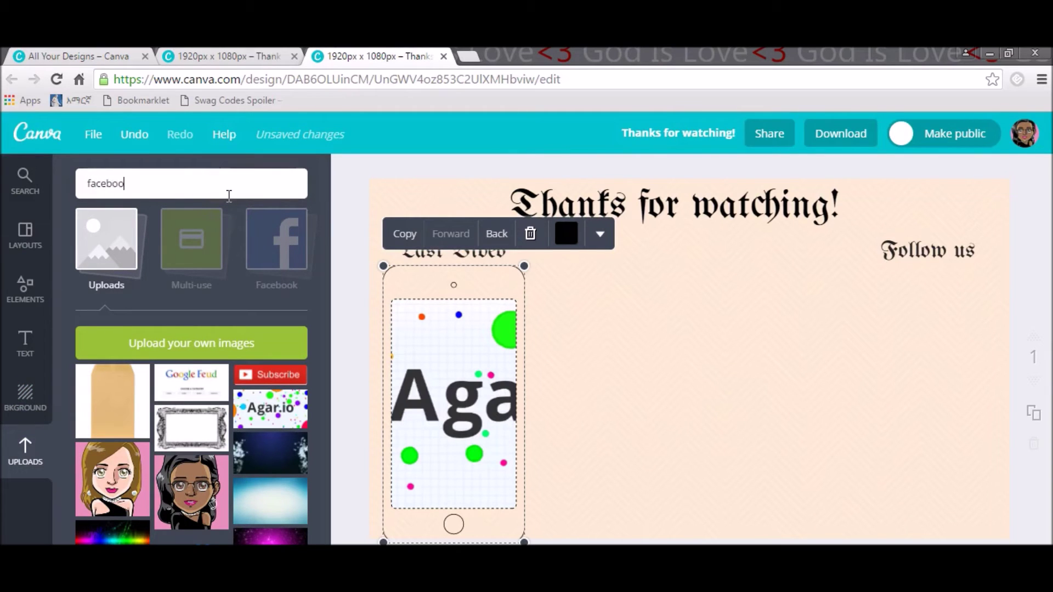
key(Return)
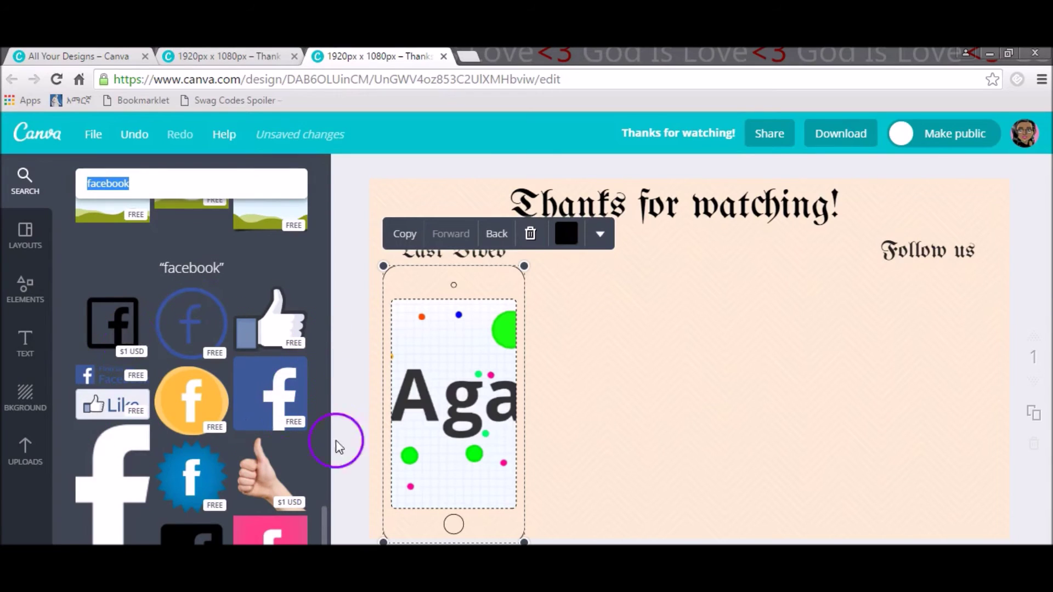
drag(323, 511, 323, 523)
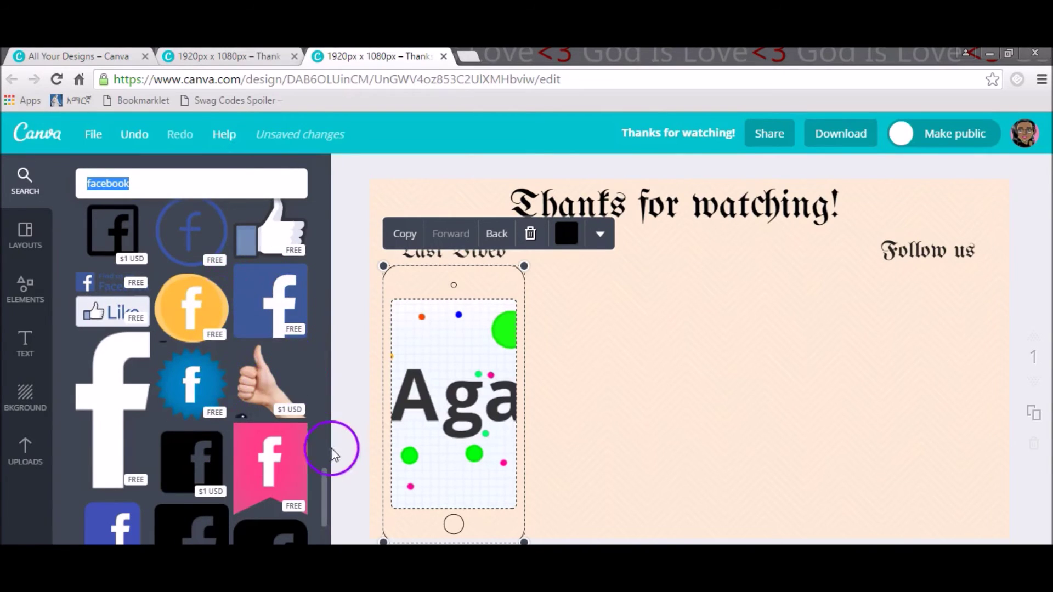
mouse_move(322, 481)
mouse_down()
mouse_move(329, 493)
mouse_move(328, 479)
mouse_up()
click(209, 405)
click(226, 406)
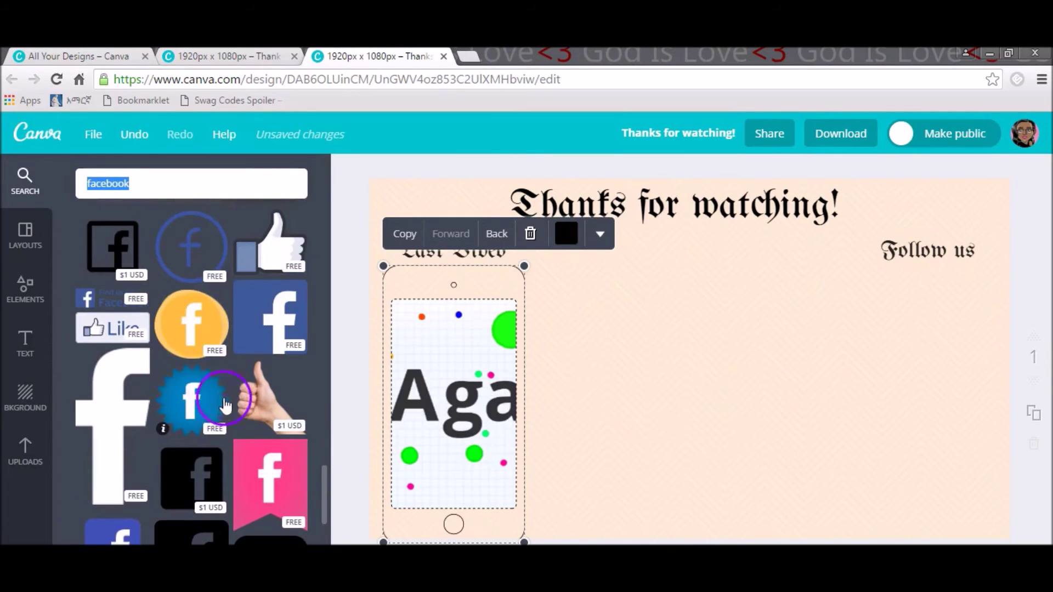
click(227, 244)
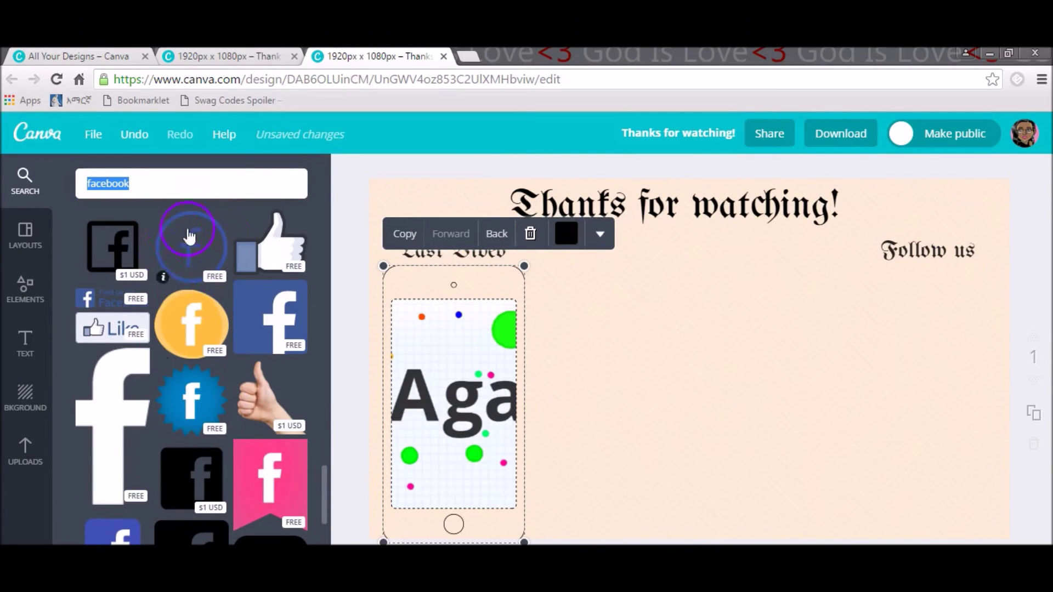
click(205, 403)
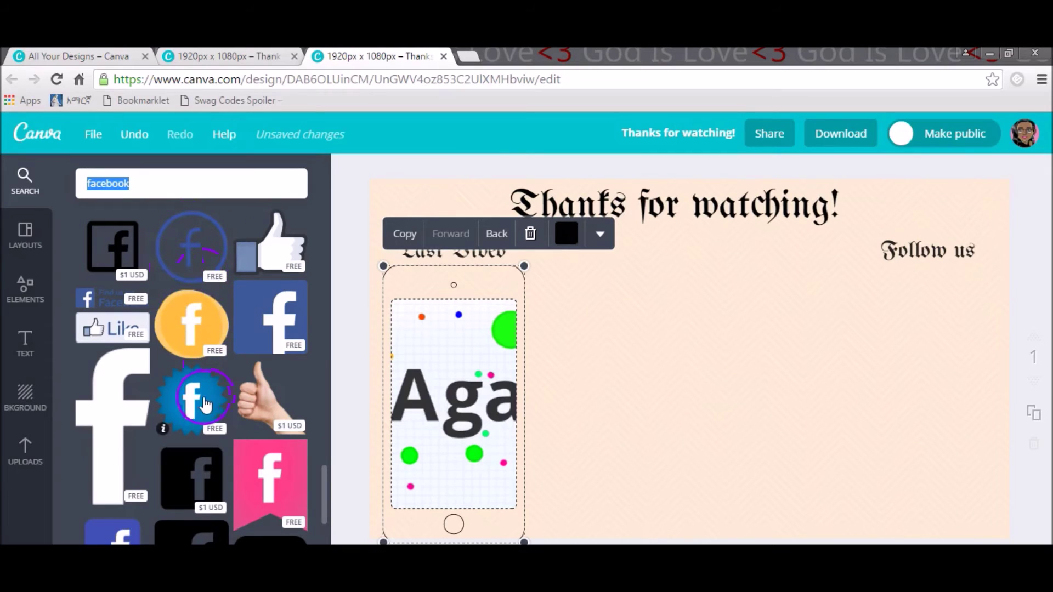
drag(191, 407, 740, 351)
- Shrink the Facebook badge and position it below the end of the heading, to the left of "Follow us"
drag(903, 205, 675, 393)
drag(641, 462, 811, 312)
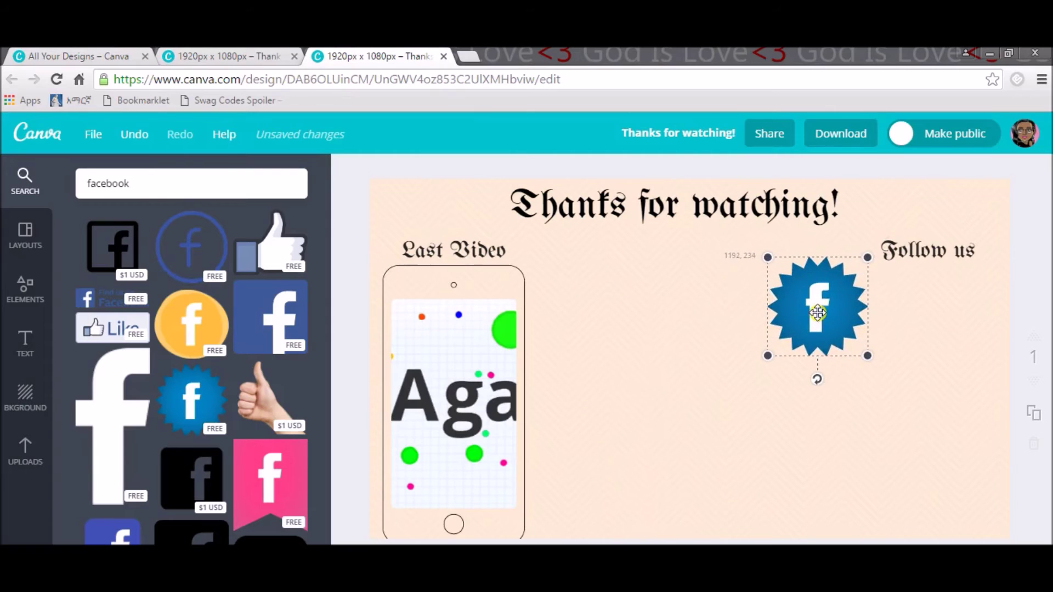
click(867, 258)
drag(866, 259, 836, 288)
click(825, 329)
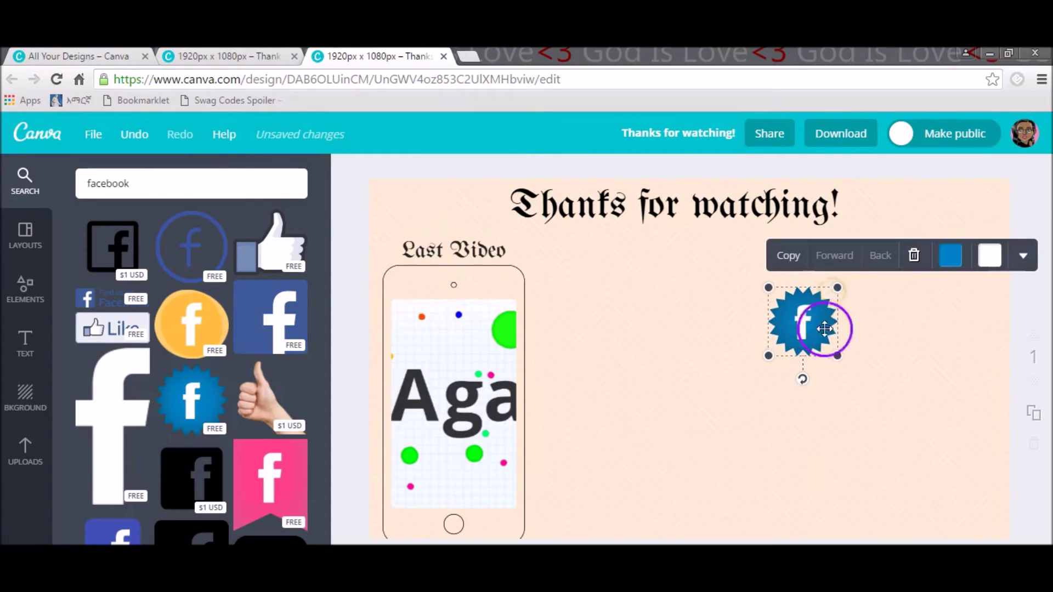
drag(809, 334, 786, 307)
drag(811, 329, 808, 320)
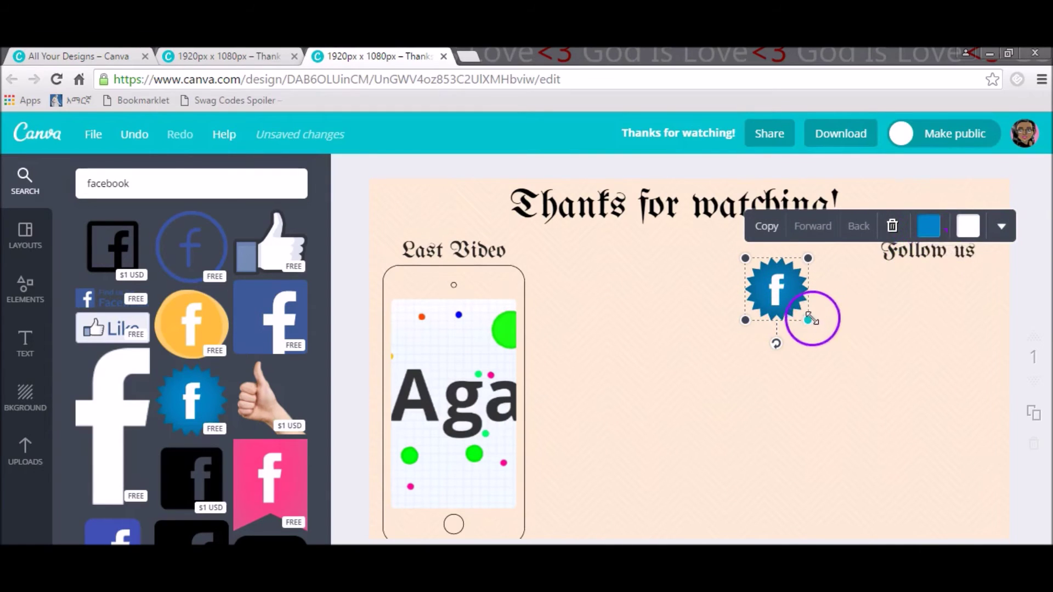
drag(808, 320, 804, 316)
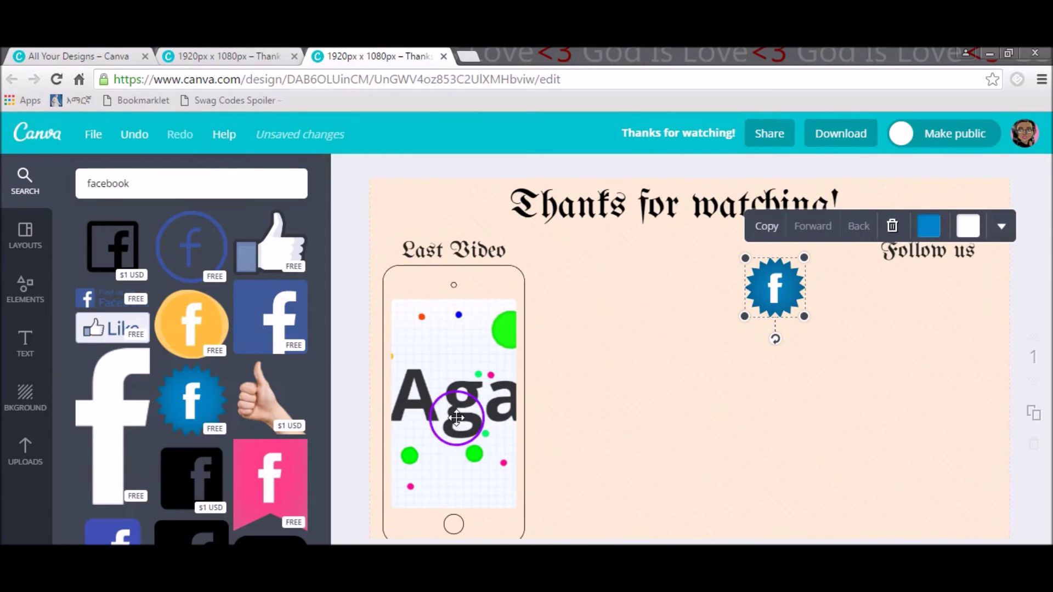
- Search for "twitter" and add the free blue starburst badge with the white bird to the canvas
double_click(150, 188)
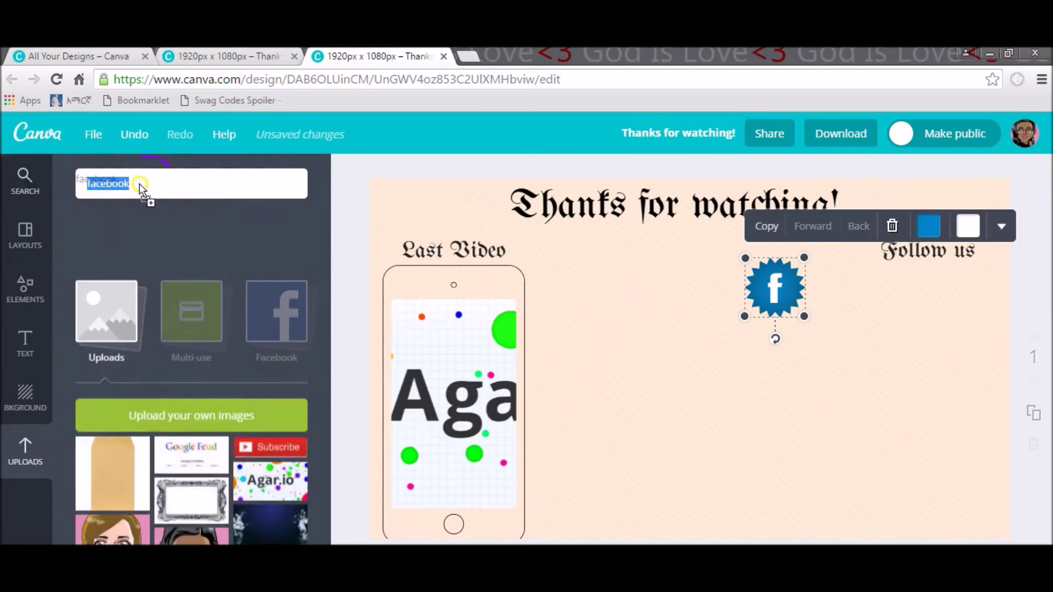
key(BackSpace)
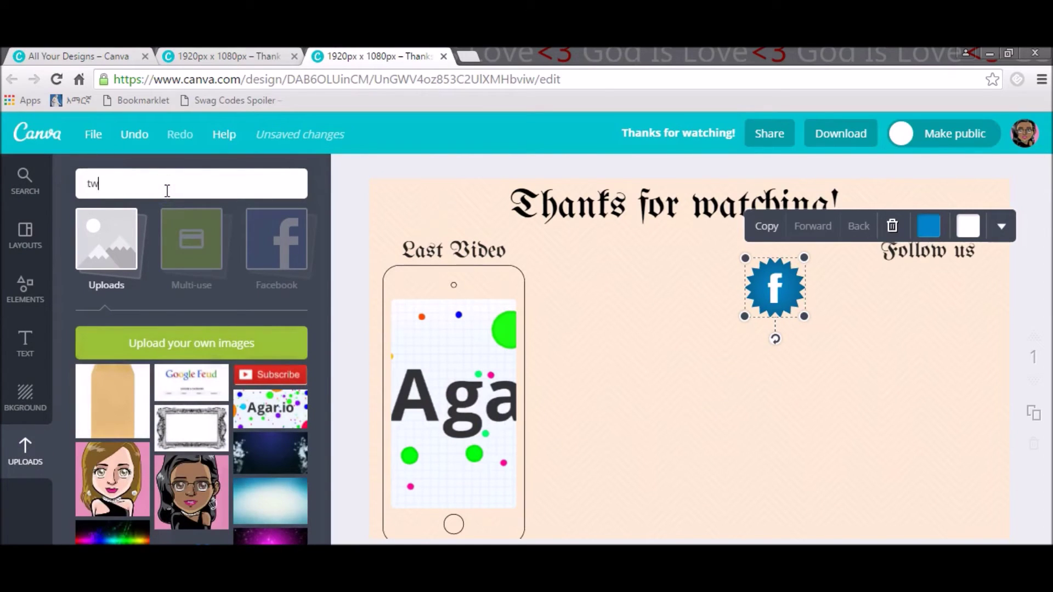
key(Return)
scroll(298, 346, down, 2)
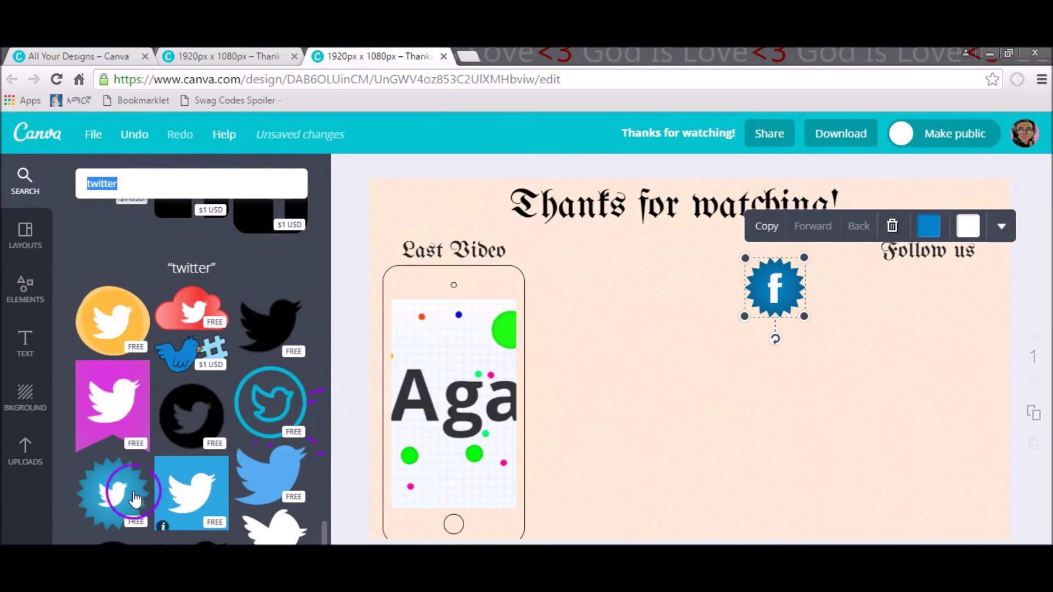
drag(113, 494, 696, 415)
- Shrink the Twitter badge to nearly the Facebook badge's size and position it directly beneath that badge
drag(846, 222, 586, 420)
drag(587, 463, 792, 368)
drag(828, 322, 830, 323)
drag(823, 321, 814, 331)
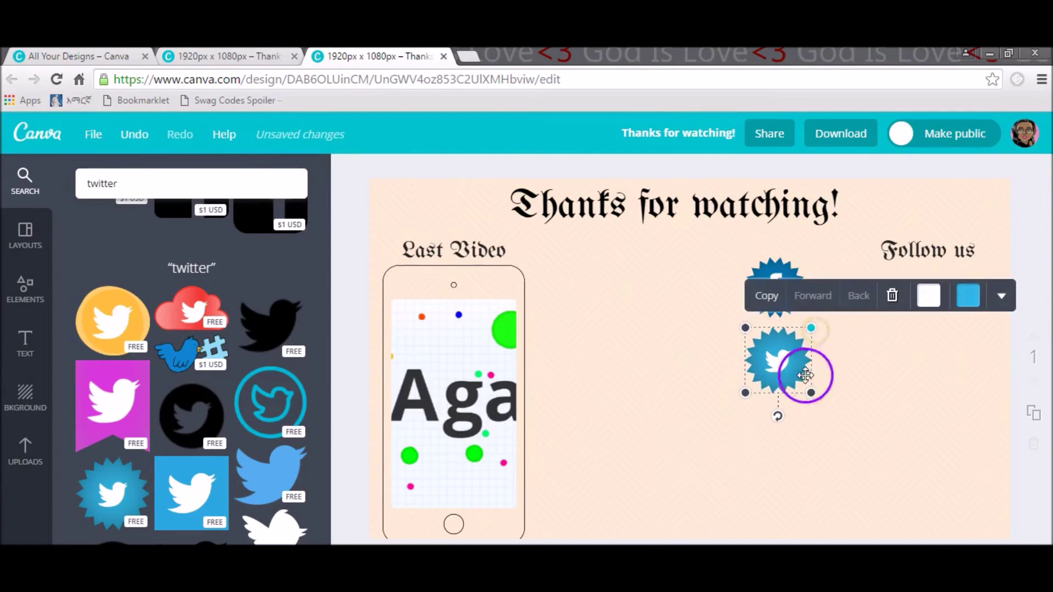
- Shrink the Twitter badge slightly to bring it closer to the Facebook badge's size
click(677, 380)
click(806, 358)
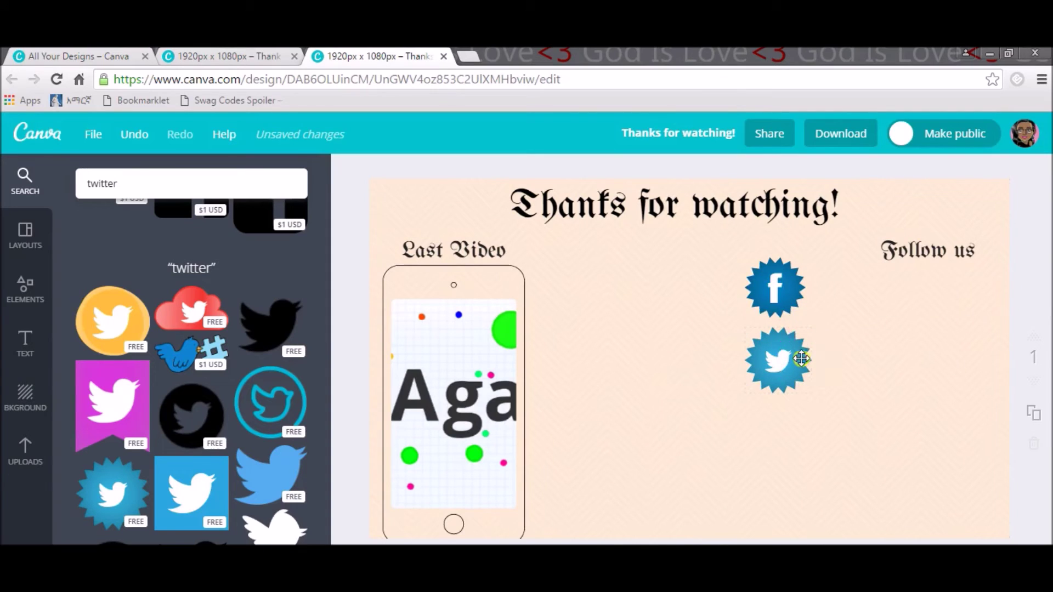
click(764, 262)
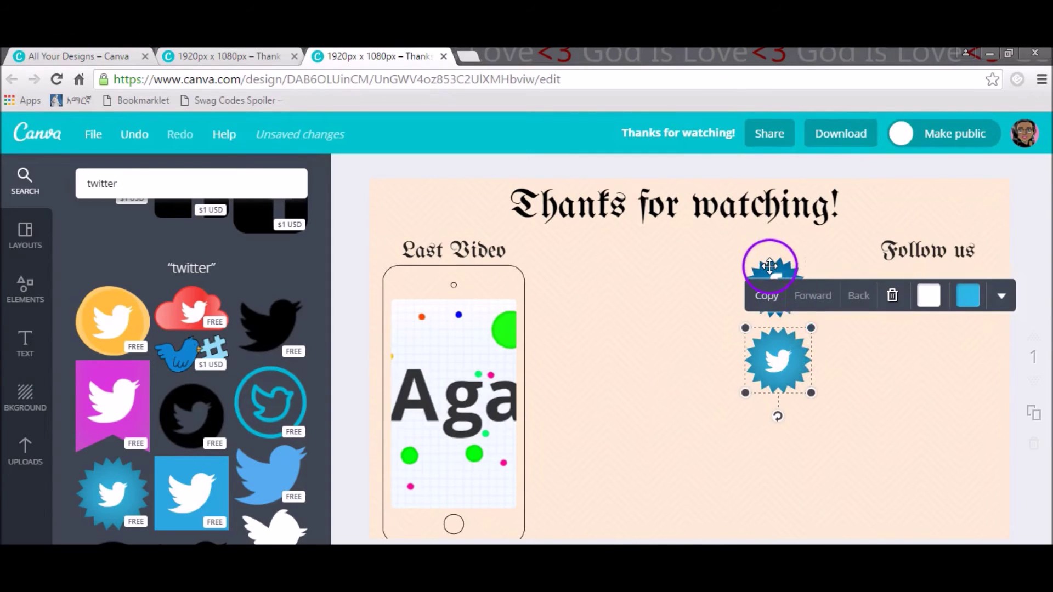
click(779, 377)
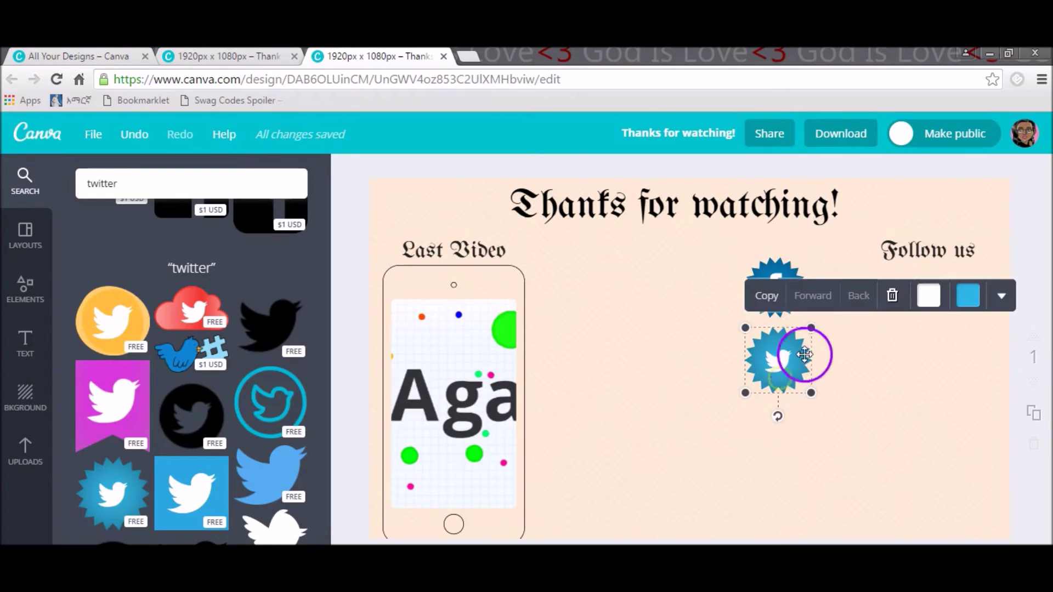
drag(805, 331, 804, 329)
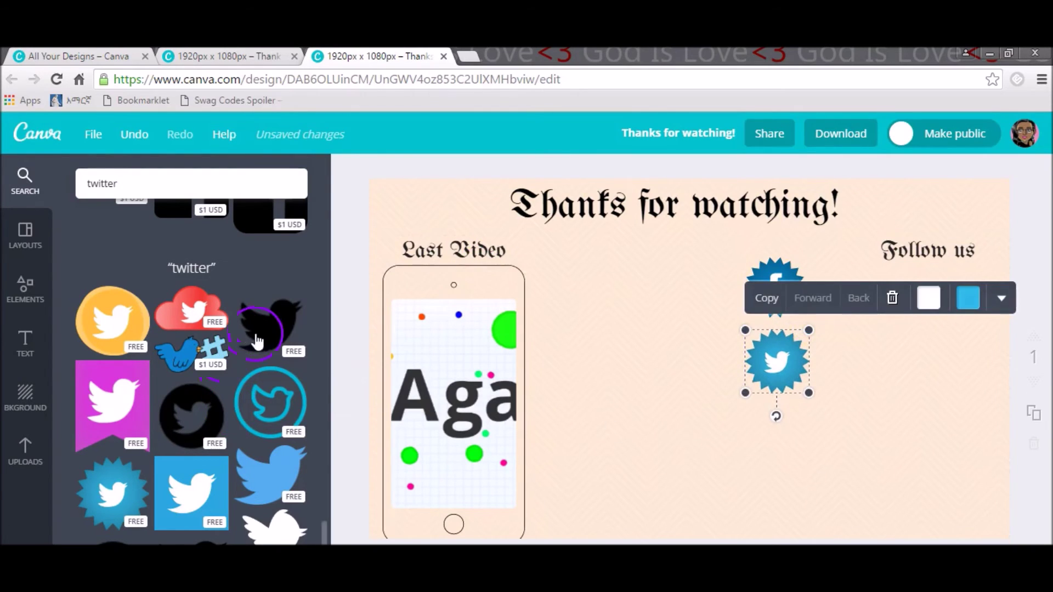
- Search for "tumblr" and add the blue square icon with the white t to the canvas
drag(160, 181, 127, 183)
key(BackSpace)
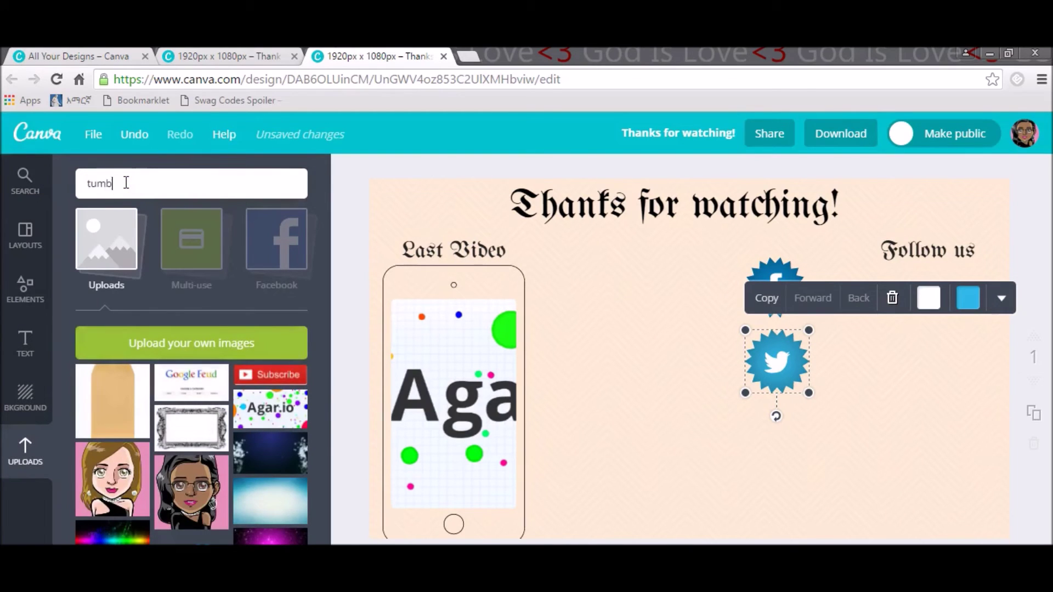
key(Return)
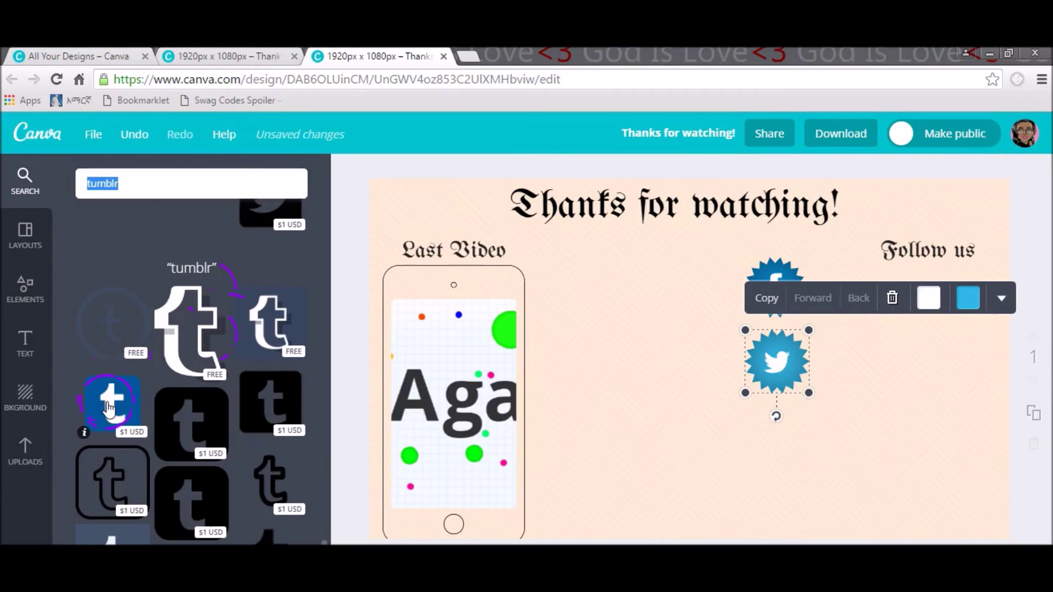
drag(106, 404, 567, 365)
- Shrink the Tumblr icon to nearly the Twitter badge's size and position it directly beneath that badge
drag(736, 268, 771, 231)
drag(679, 310, 576, 425)
click(527, 481)
drag(642, 428, 684, 425)
drag(727, 371, 780, 449)
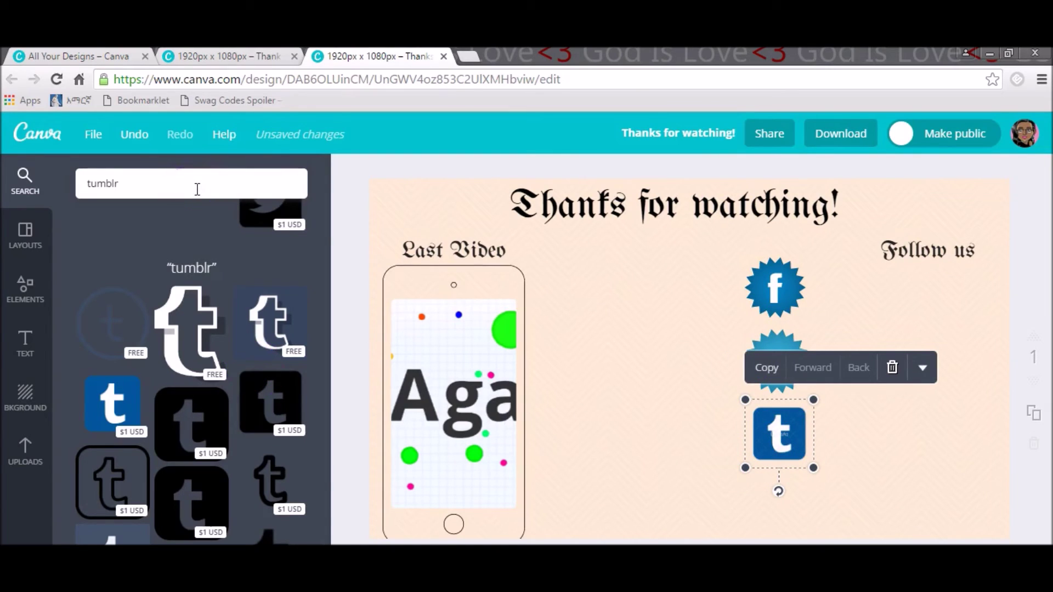
- Check the social icons in the "Thank you for watching" design, return to this design, and shrink the Tumblr icon to the Facebook badge's width
drag(196, 189, 171, 182)
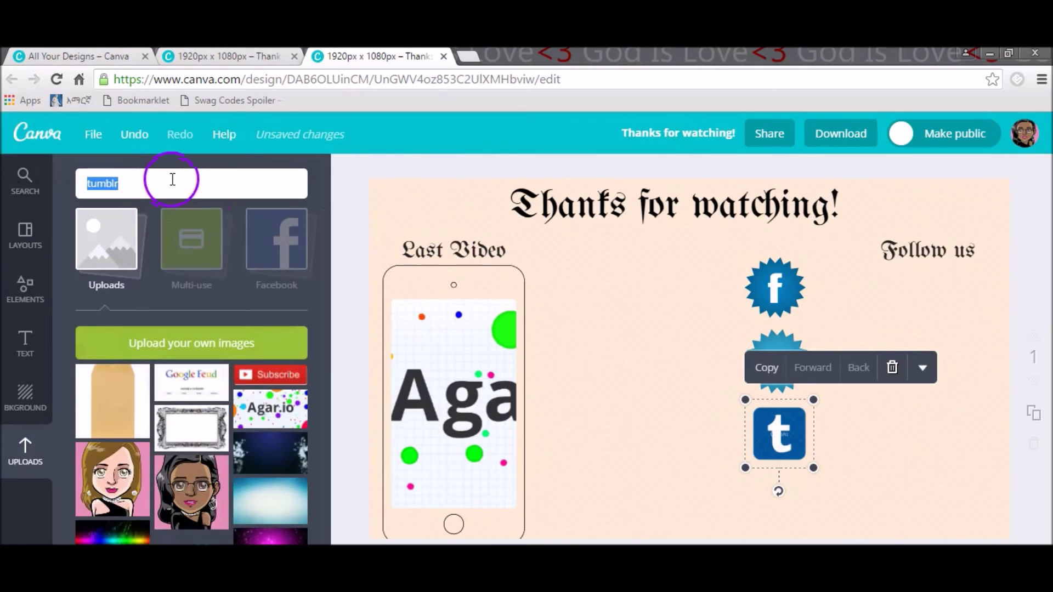
click(36, 239)
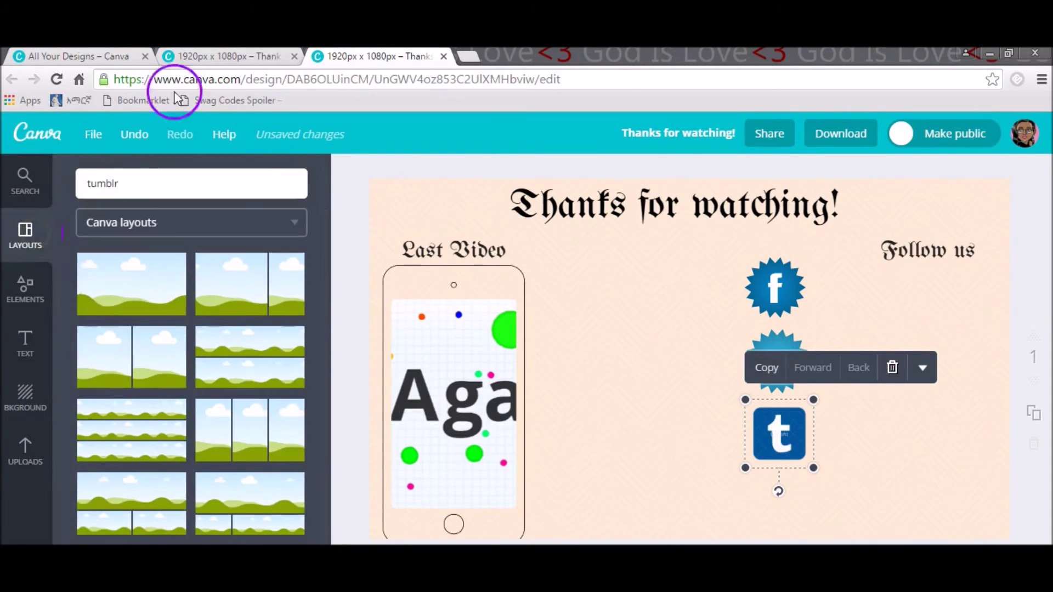
click(222, 56)
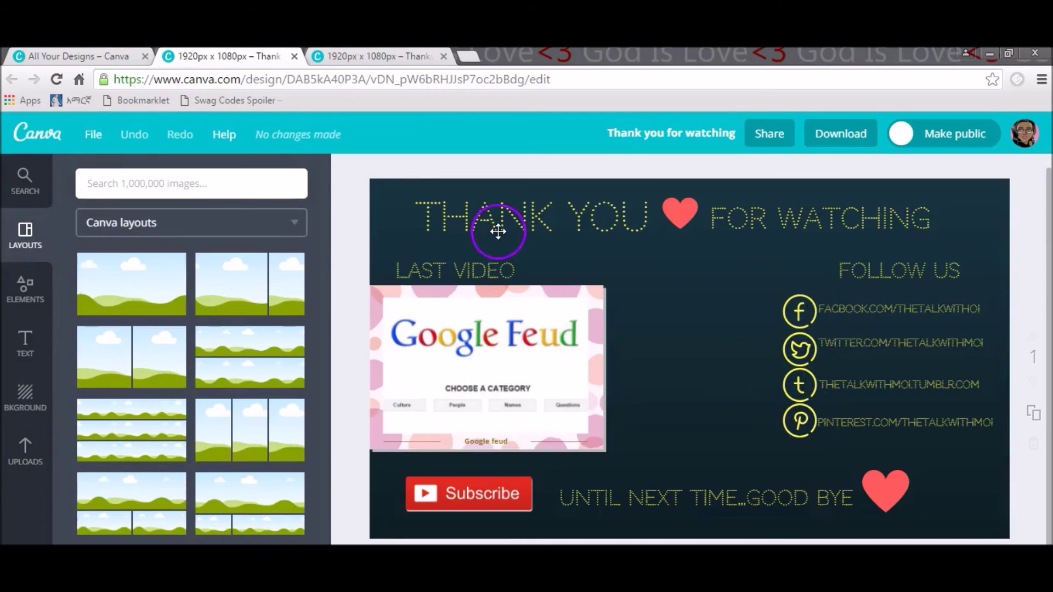
click(422, 57)
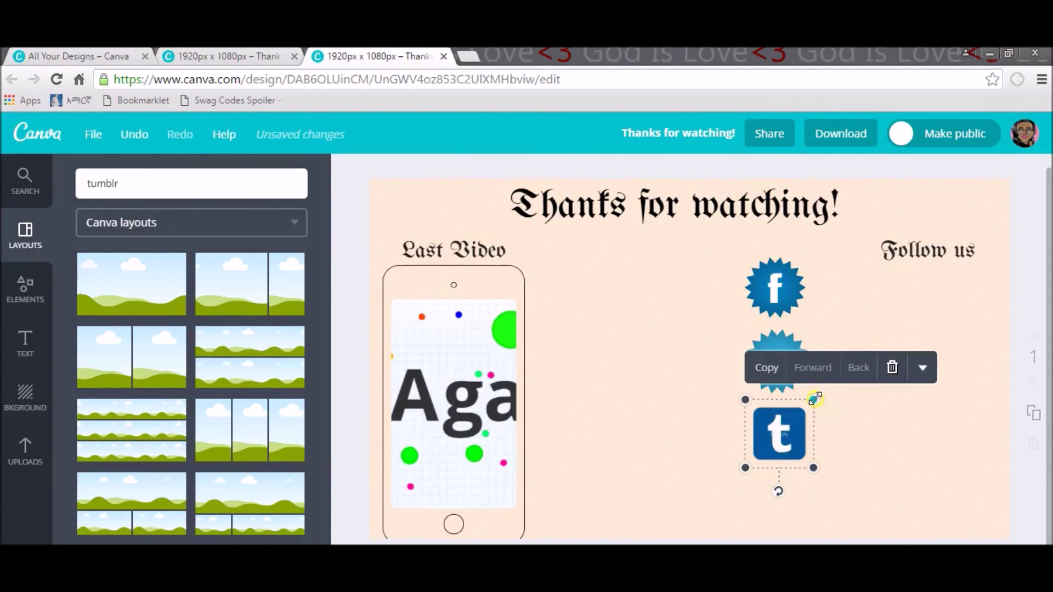
drag(815, 399, 806, 406)
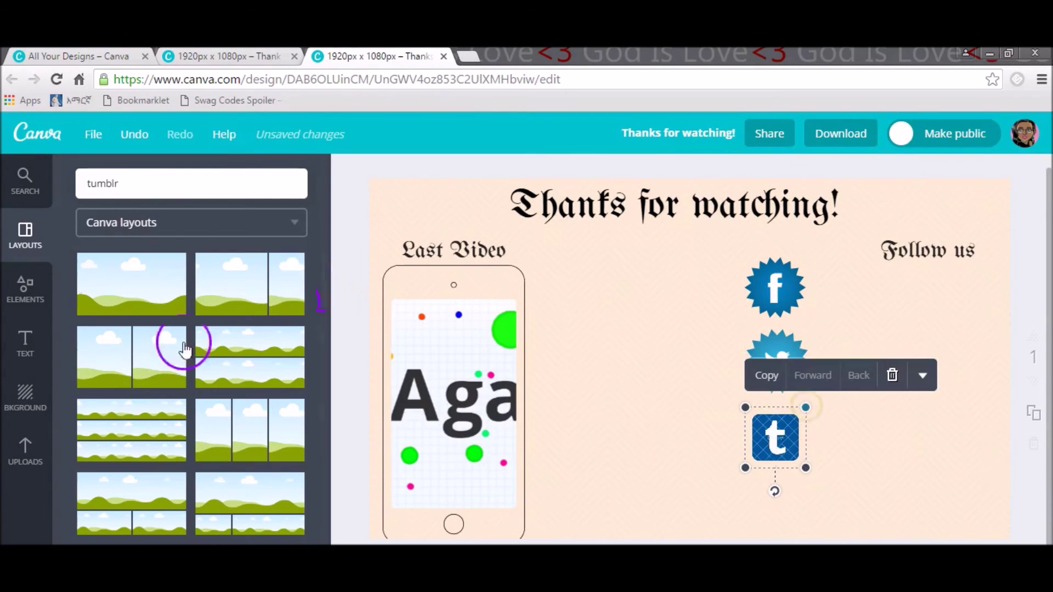
- Search for "wordpress", add the free black W logo, and place it at a small size beneath the Tumblr icon
click(178, 186)
text(wordpres)
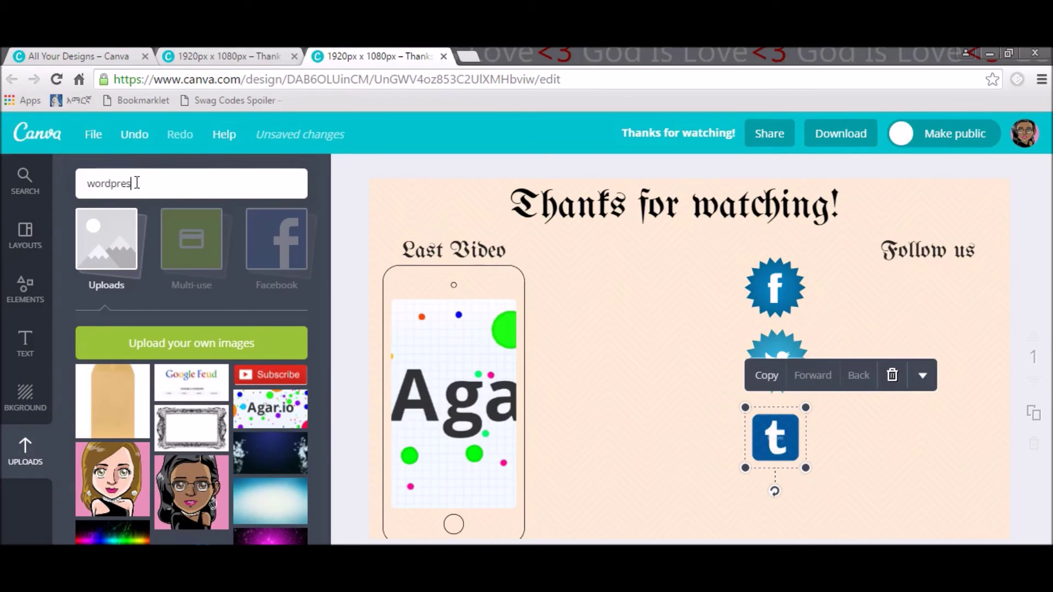
text(s)
key(Return)
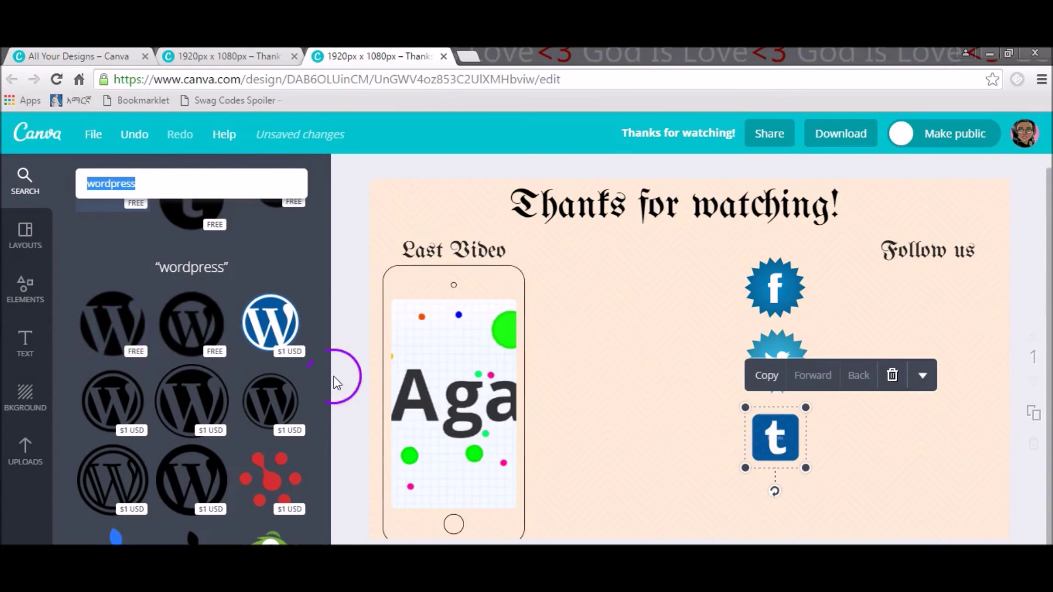
click(121, 312)
drag(121, 315, 777, 503)
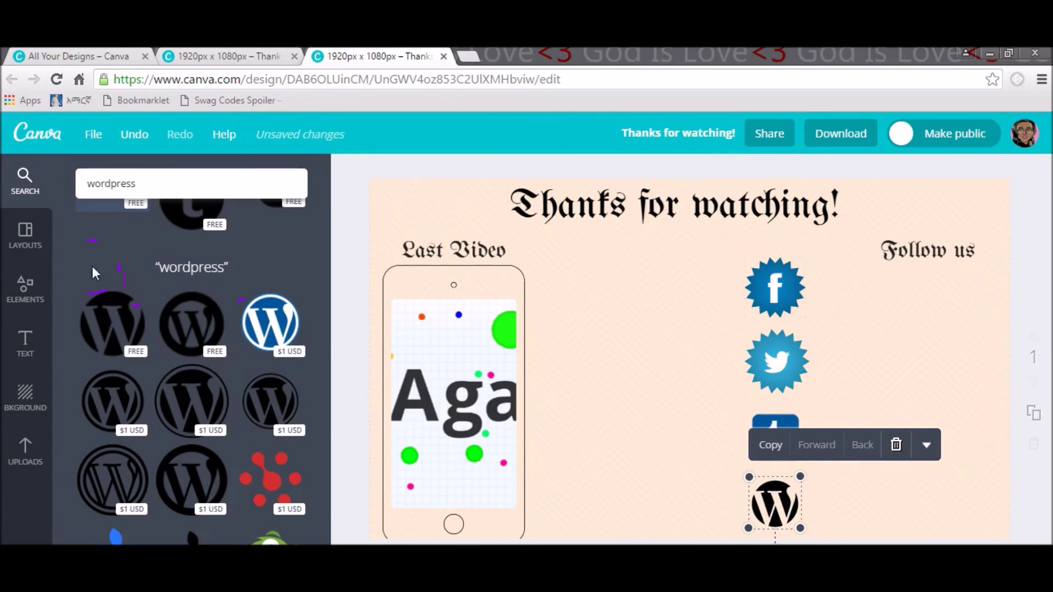
- Add a line of body text to the canvas and set its font to UnifrakturMaguntia
click(26, 351)
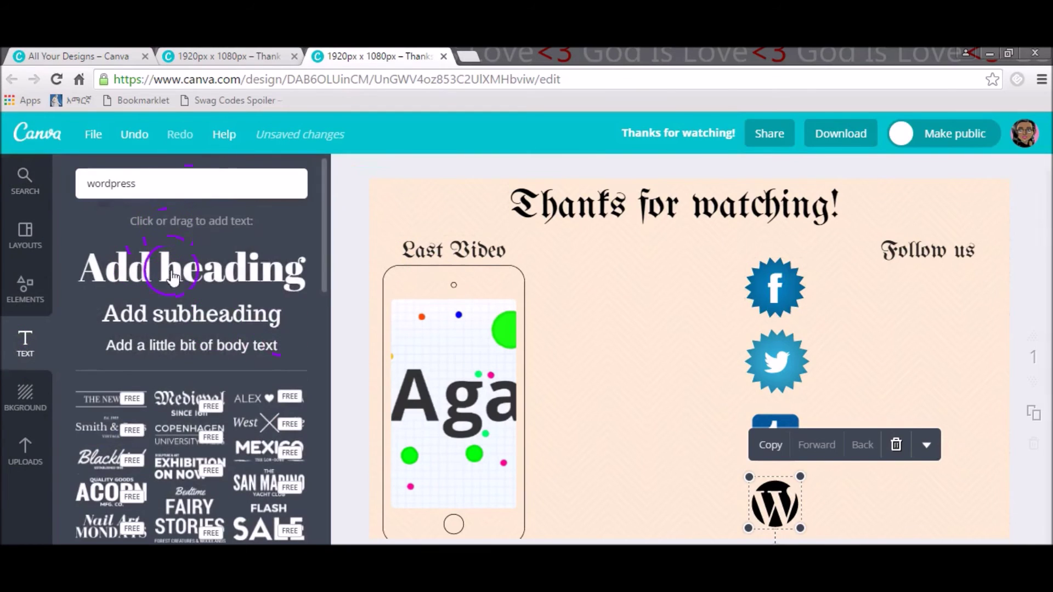
click(206, 346)
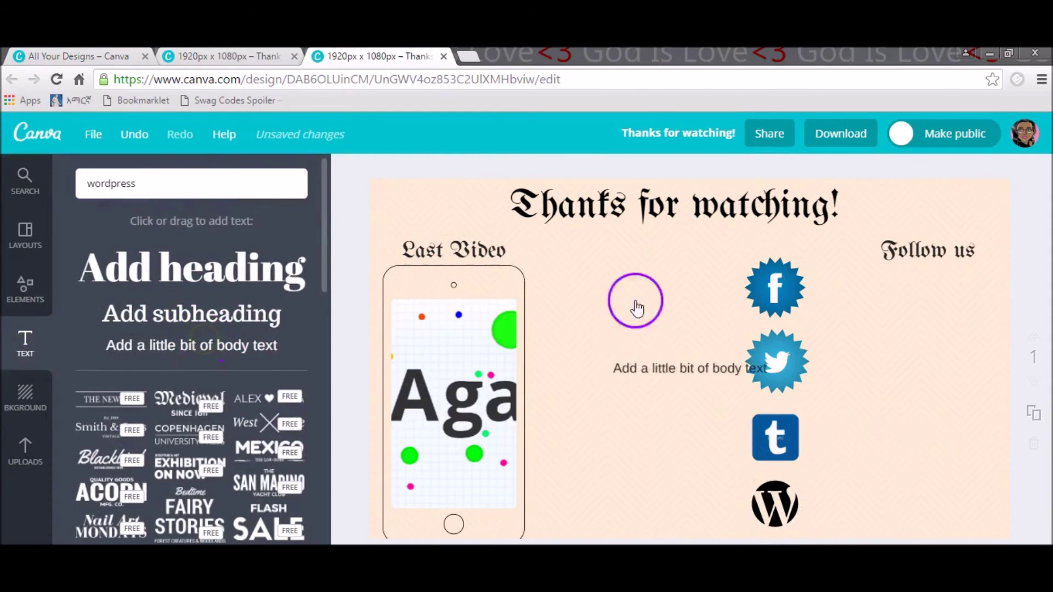
click(681, 362)
click(693, 328)
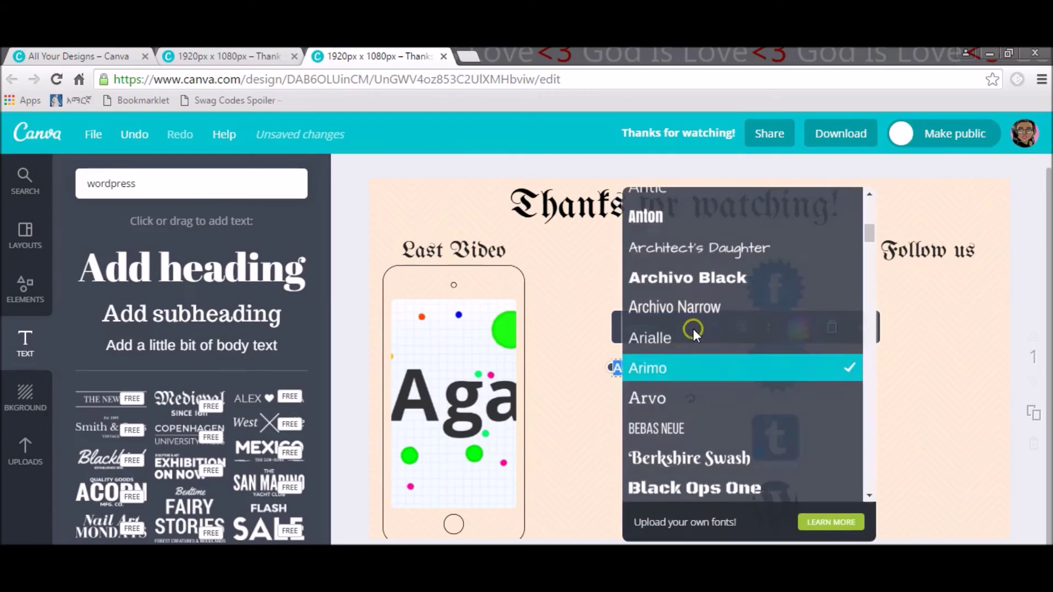
drag(868, 237, 871, 476)
click(759, 332)
- Replace the body text with "facebook.com/thetalkwithmoi" and position it beside the Facebook badge, under "Follow us"
click(759, 311)
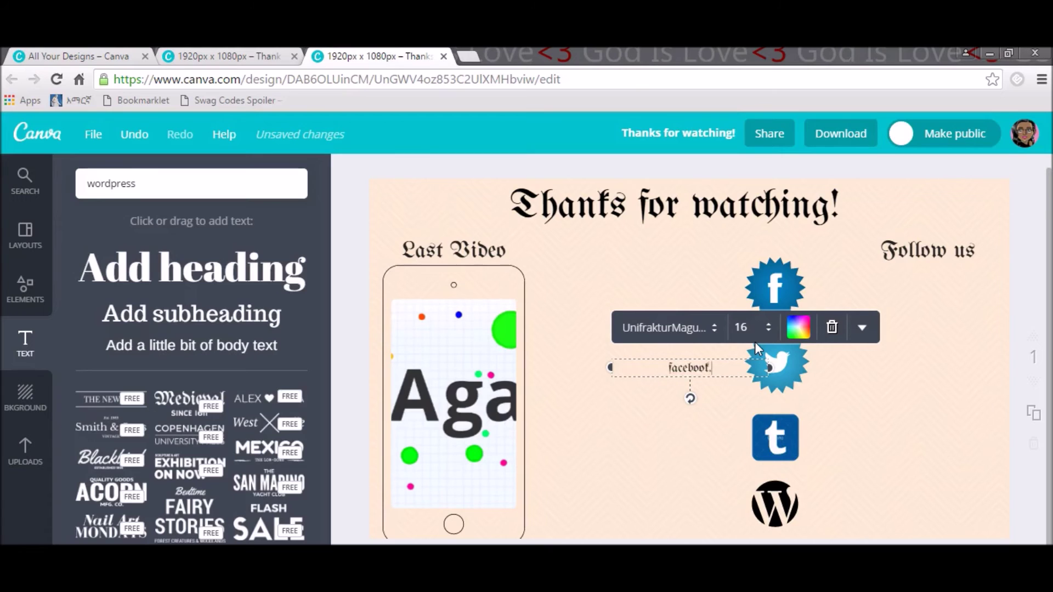
text(com/thetalkwithmoi)
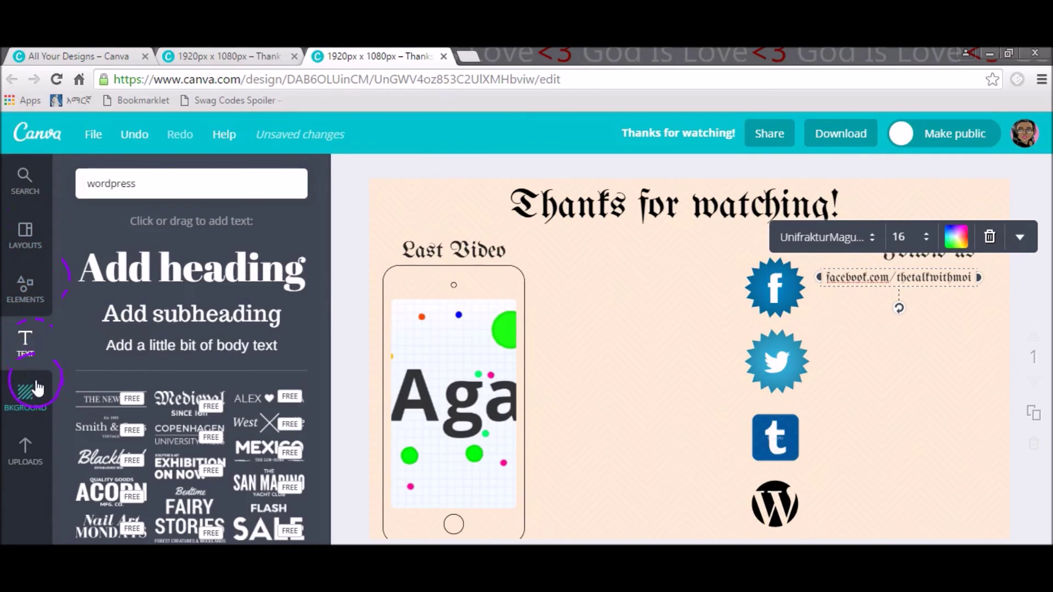
- Add the uploaded red Subscribe button image and shrink it to fit between the phone frame and the Tumblr icon
click(38, 458)
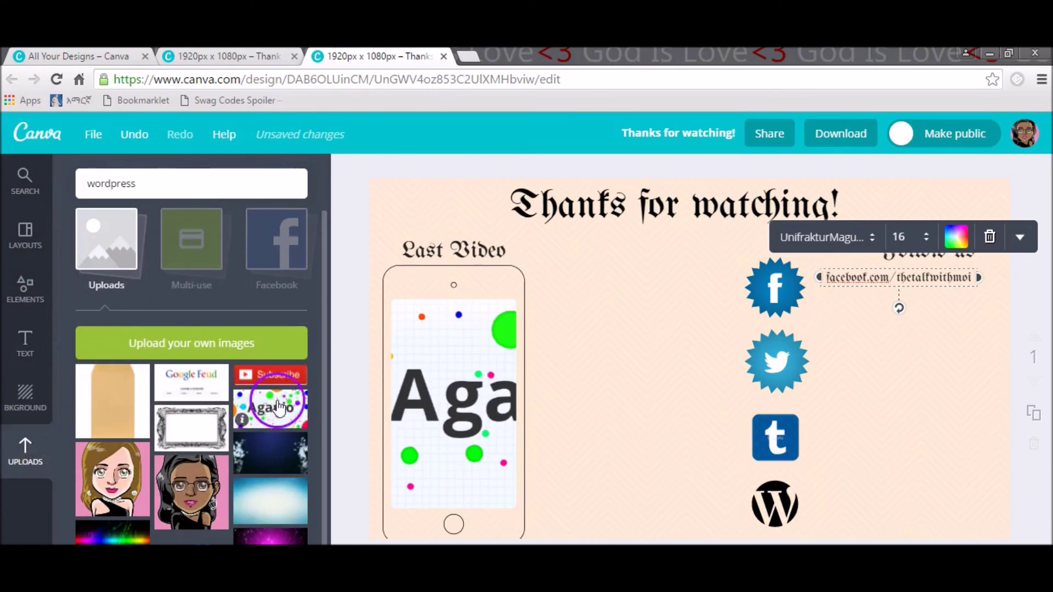
drag(273, 388, 630, 433)
click(630, 433)
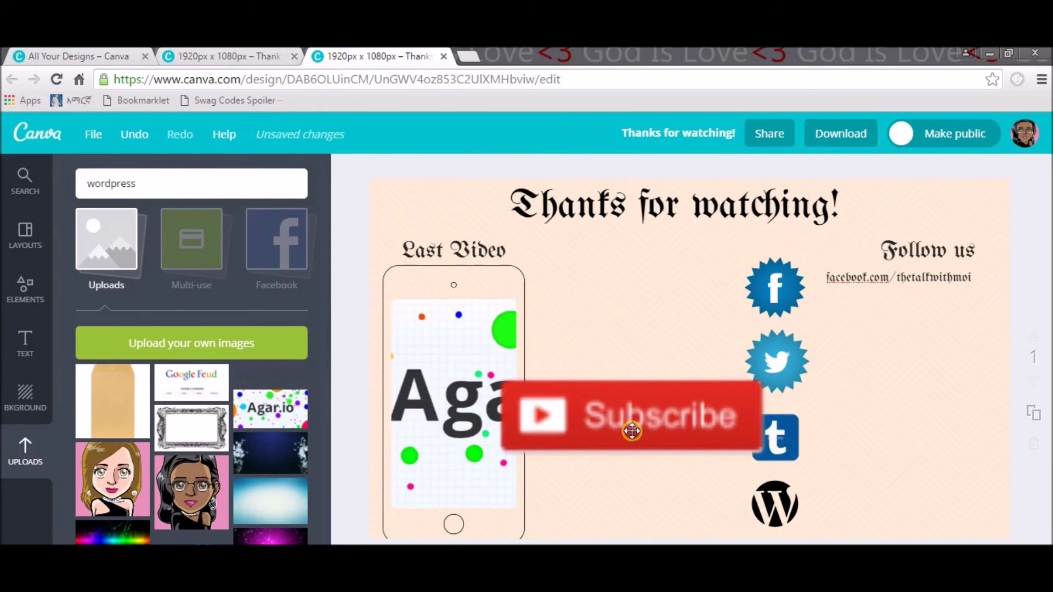
drag(764, 378, 659, 428)
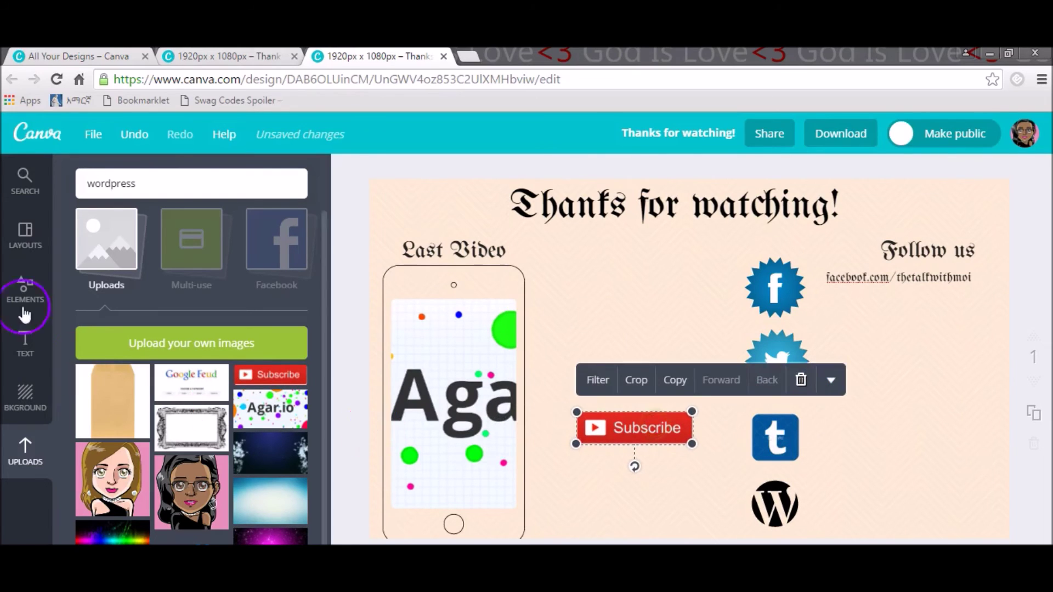
- Add a subheading to the canvas and set its font to UnifrakturMaguntia
click(26, 241)
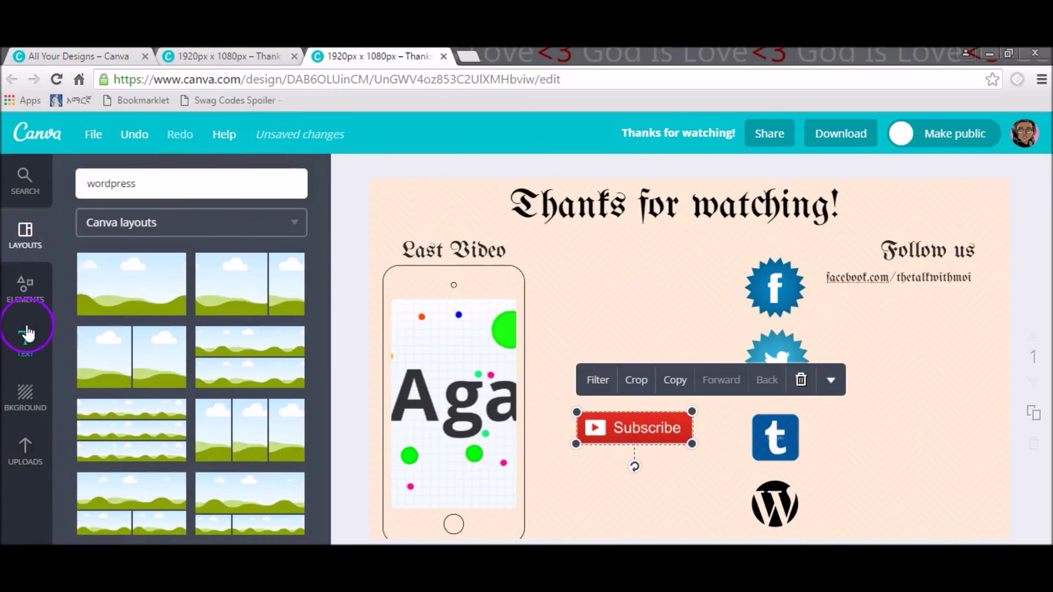
click(36, 344)
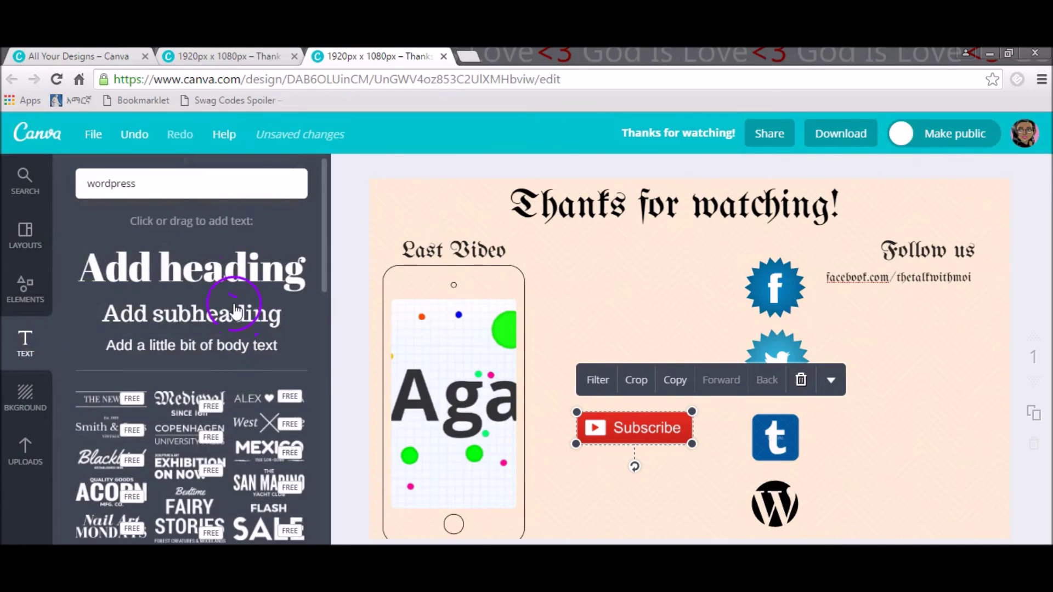
click(232, 307)
drag(646, 364, 767, 366)
click(744, 328)
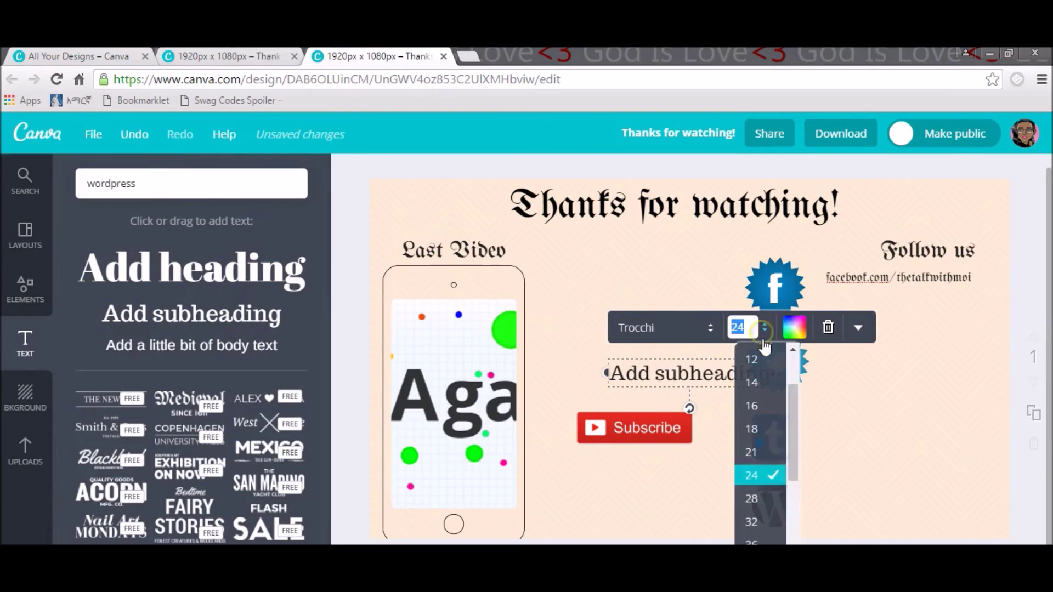
click(697, 335)
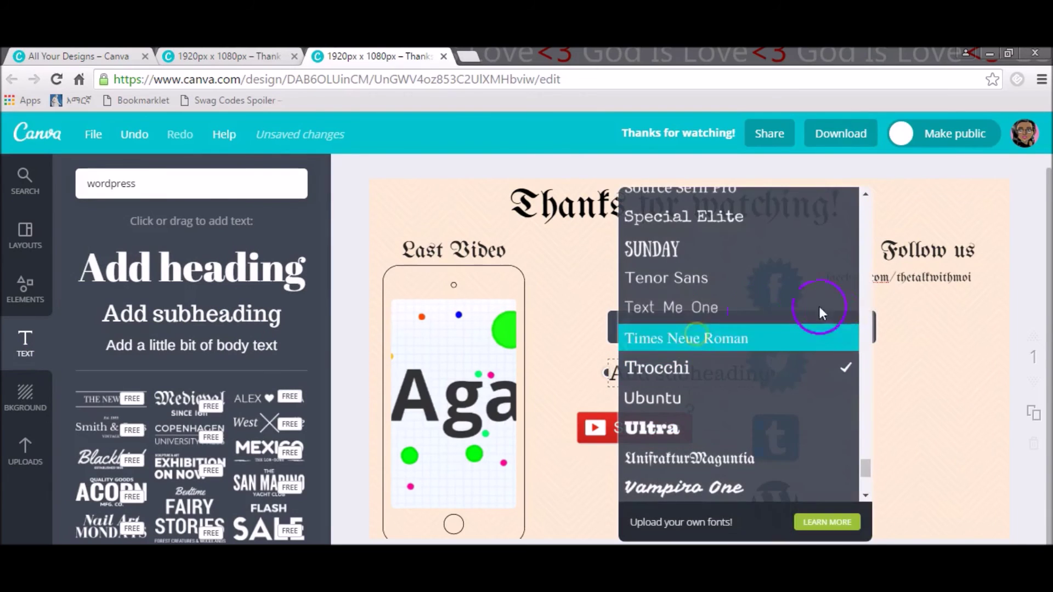
click(804, 459)
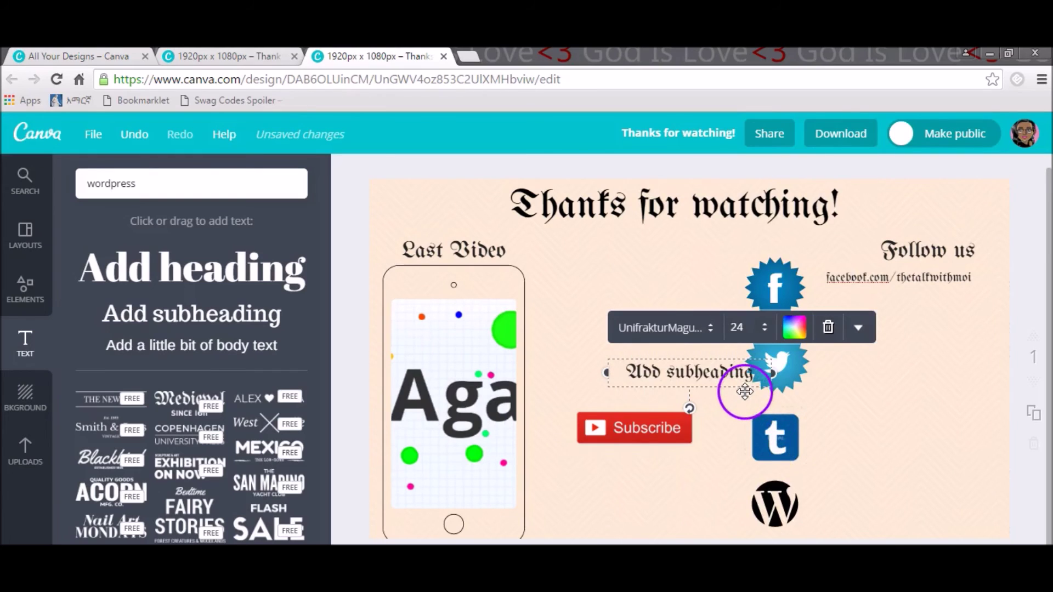
- Replace the subheading's text with "Subscribe" and position it just above the red Subscribe button
drag(754, 376, 628, 387)
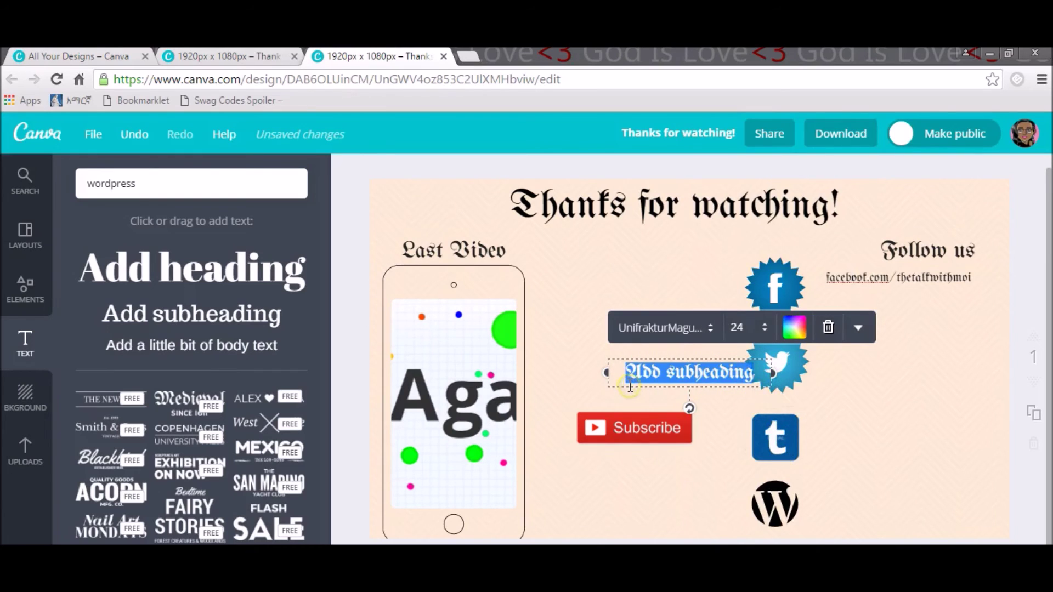
key(BackSpace)
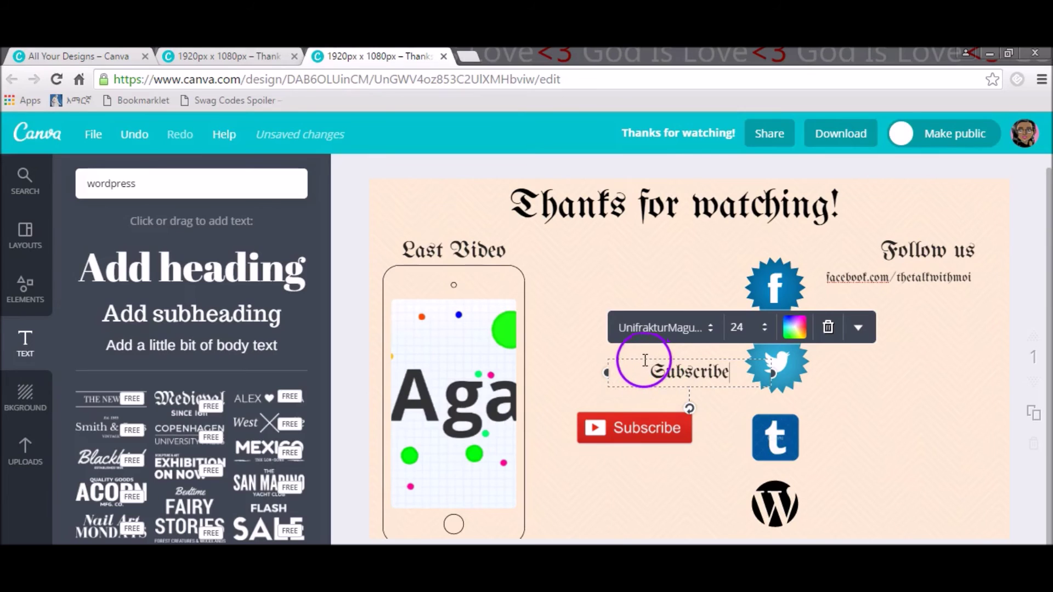
drag(640, 358, 601, 364)
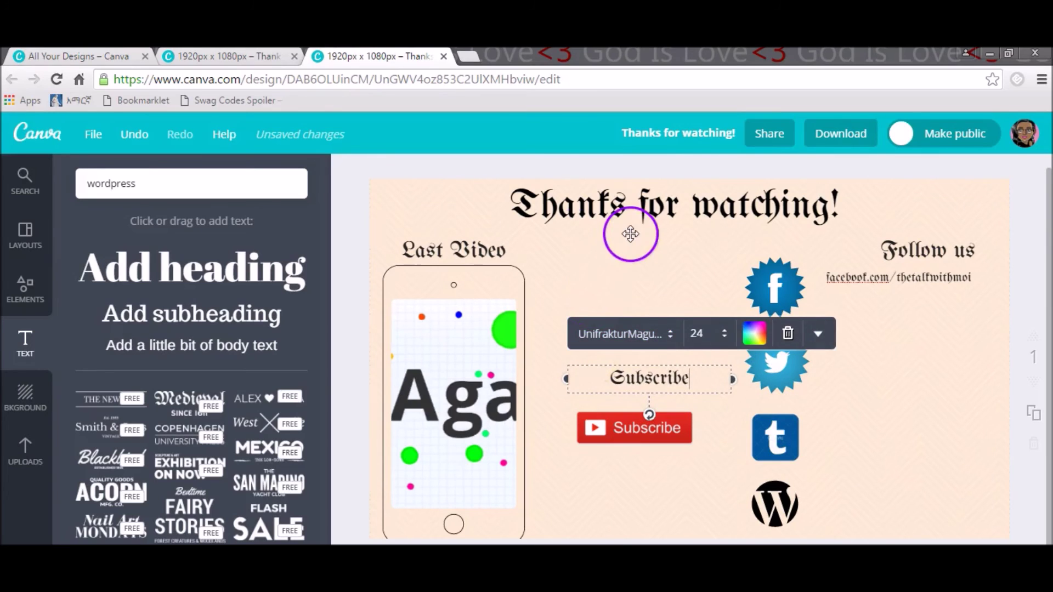
- Search for "hearts" and add the free grey heart with one filled and one outlined half to the canvas
click(176, 178)
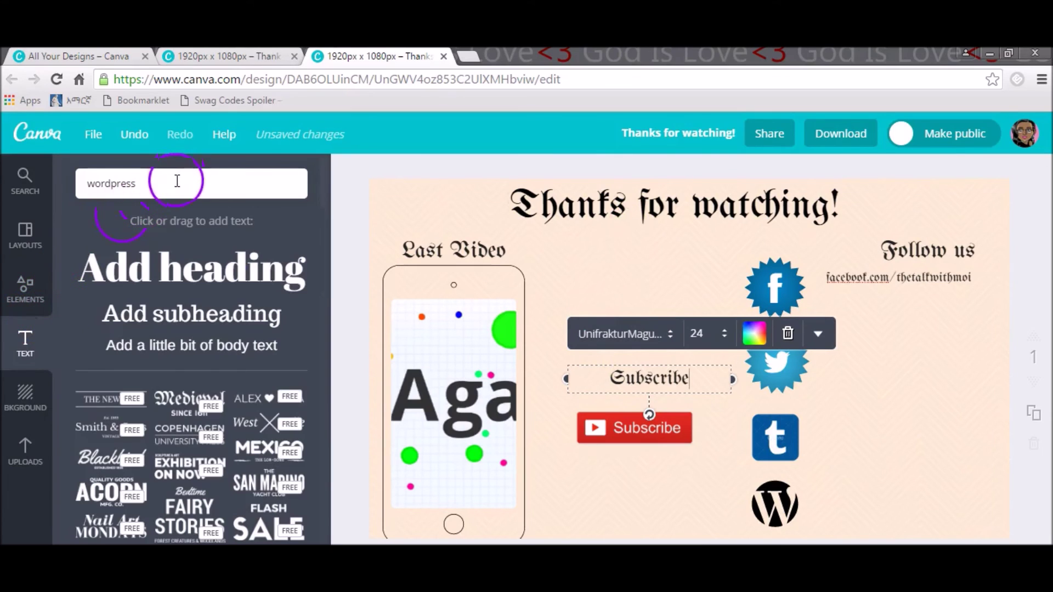
key(Return)
click(68, 185)
key(BackSpace)
text(hearts)
key(Return)
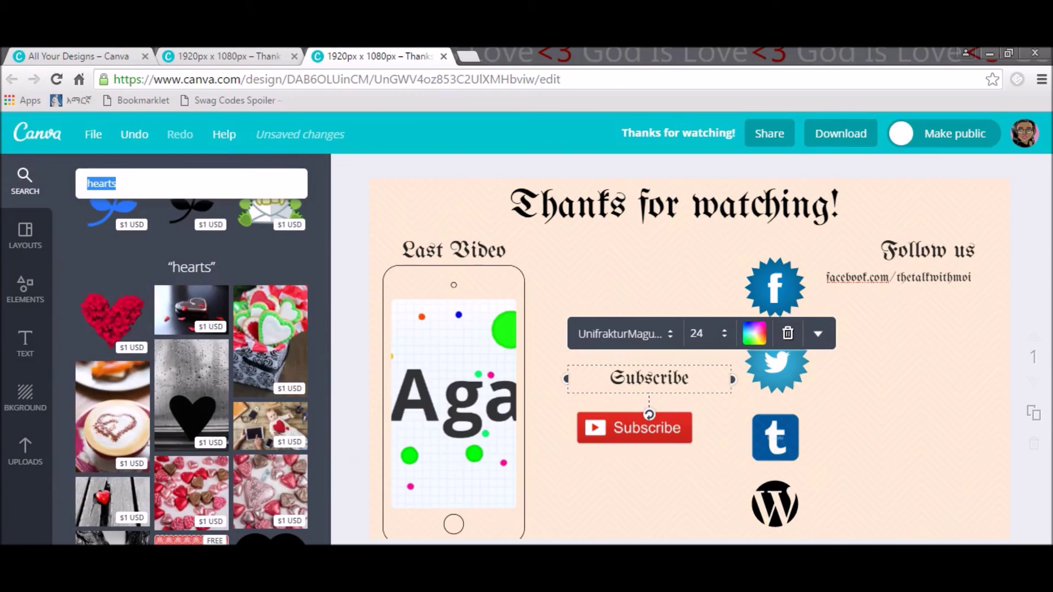
scroll(290, 394, down, 5)
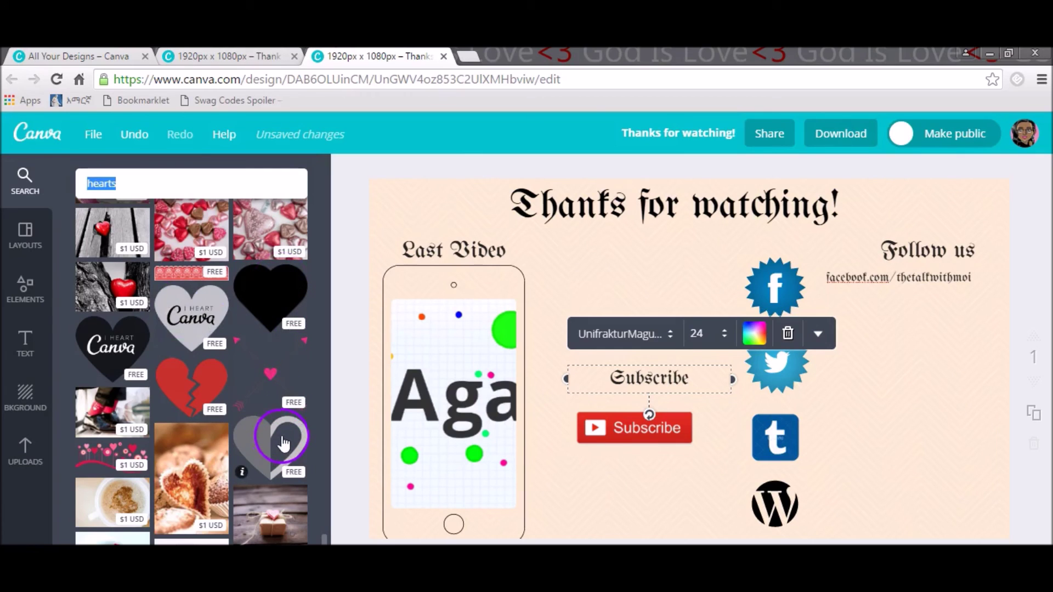
drag(622, 315, 657, 289)
- Shrink the grey heart and position it right after the "Thanks for watching!" heading
drag(733, 234, 619, 329)
drag(570, 373, 897, 221)
drag(947, 190, 901, 198)
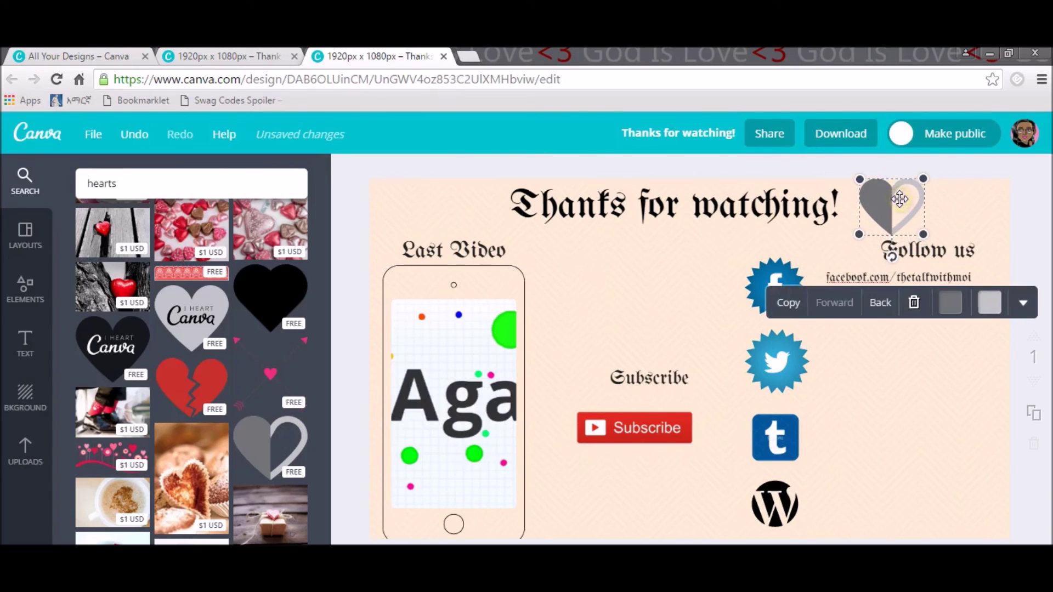
- Search for "dogs" and add the free photo of a dog wrapped in a plaid blanket to the canvas
click(190, 190)
double_click(190, 190)
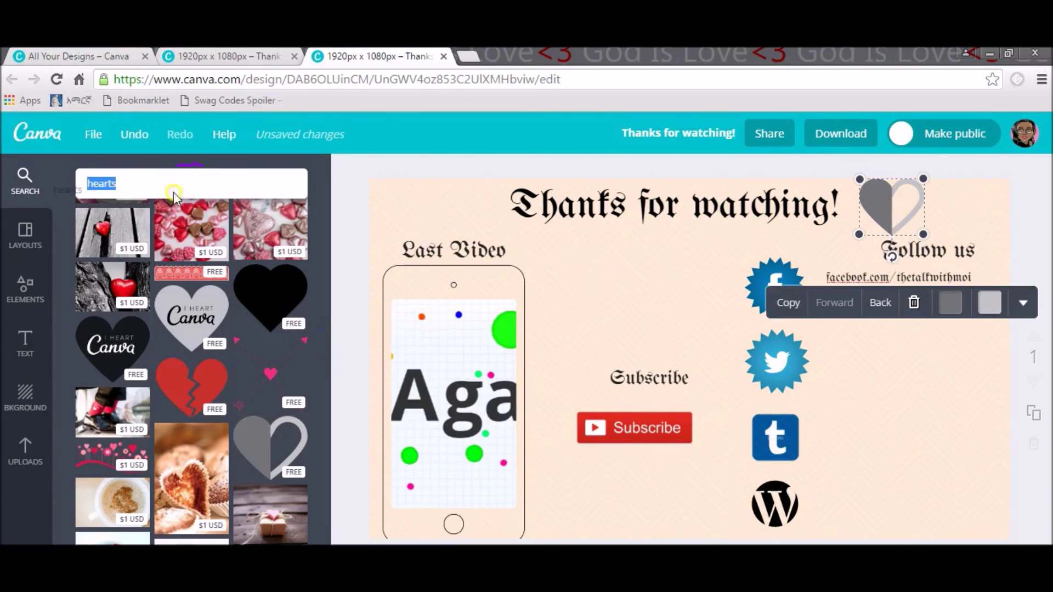
key(BackSpace)
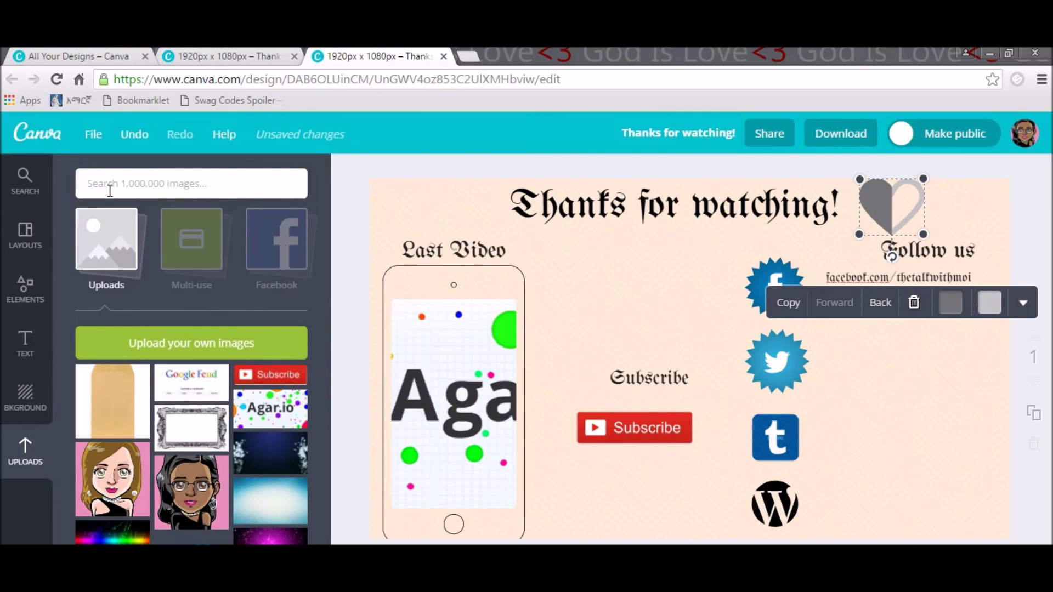
text(dogs)
key(Return)
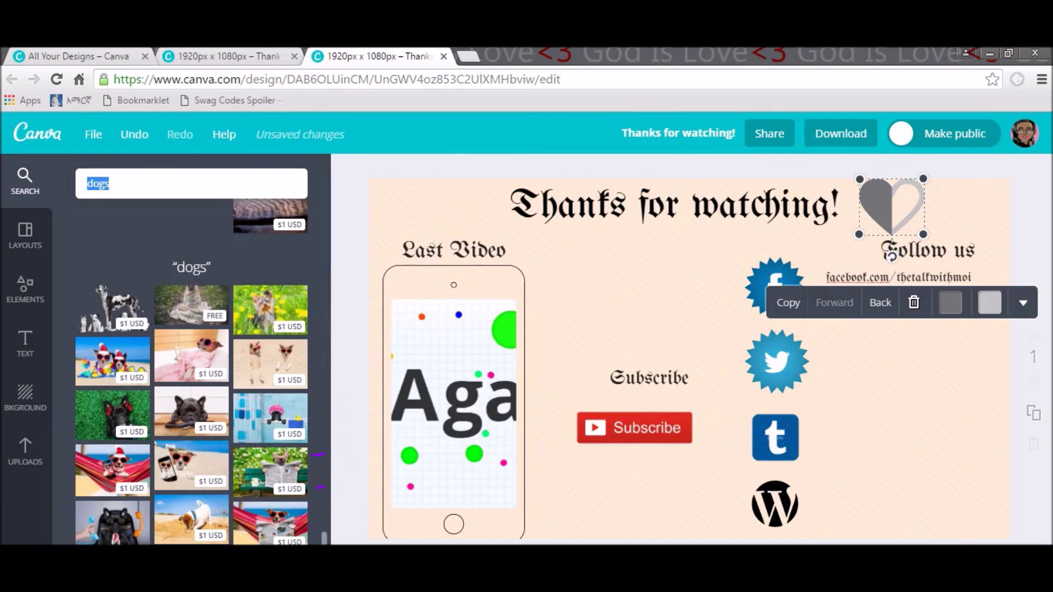
scroll(191, 371, down, 6)
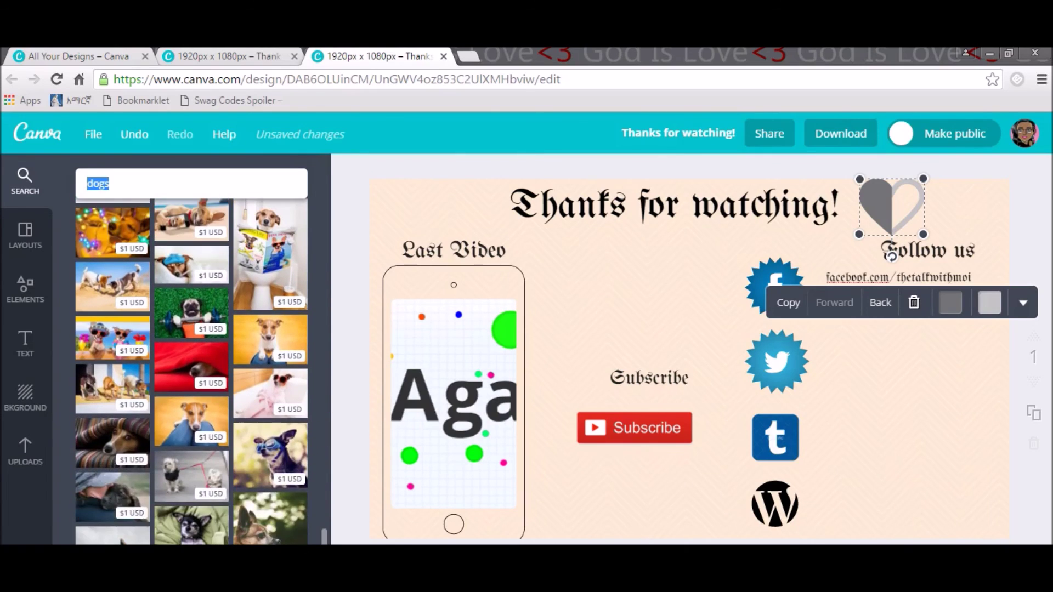
click(327, 529)
click(327, 529)
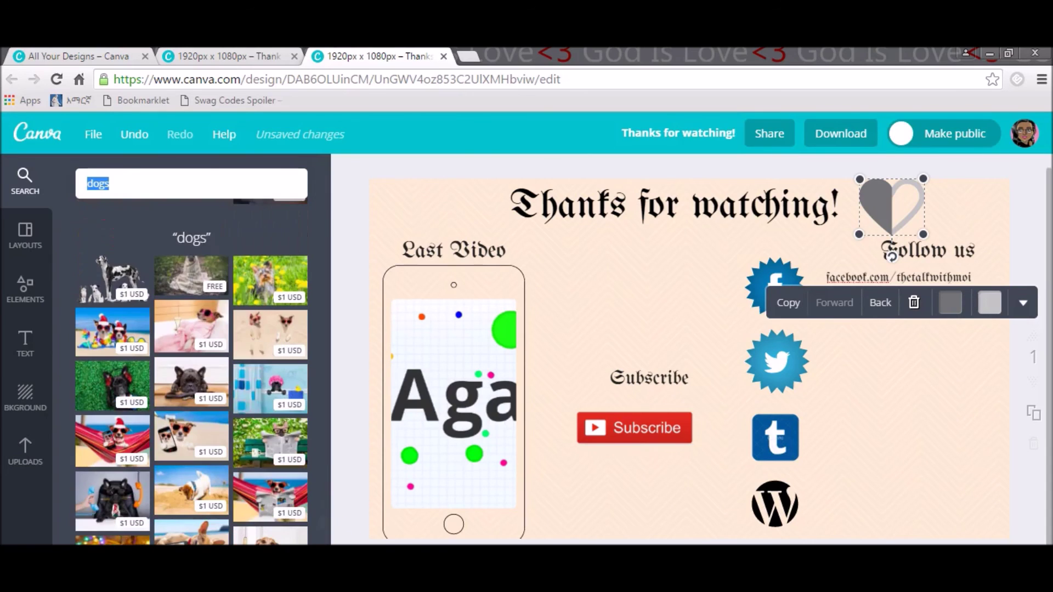
click(199, 275)
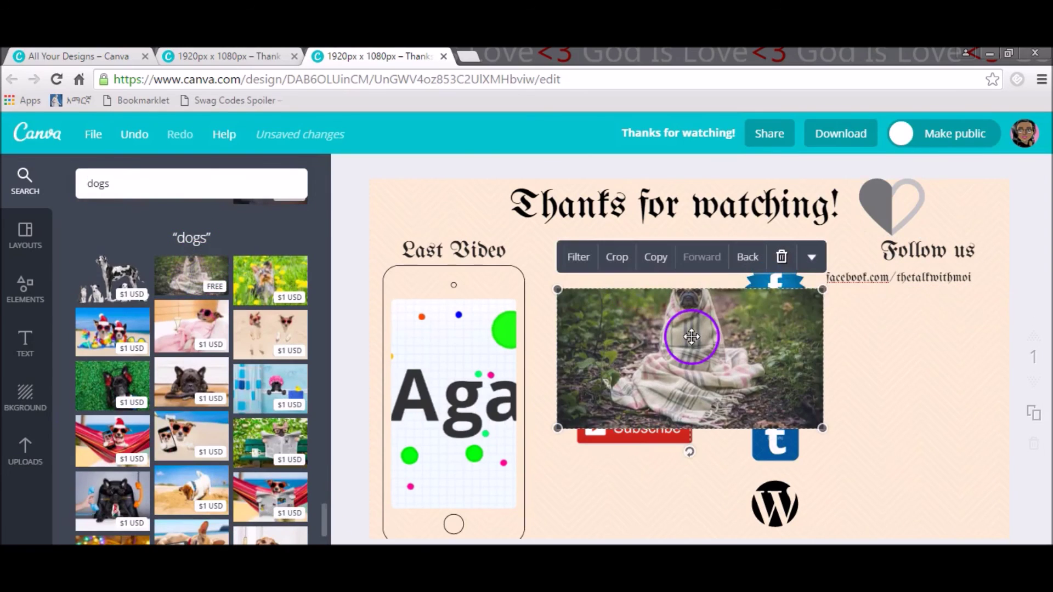
- Shrink the dog photo and position it above the "Subscribe" subheading, between the phone frame and the social icons
drag(822, 289, 770, 313)
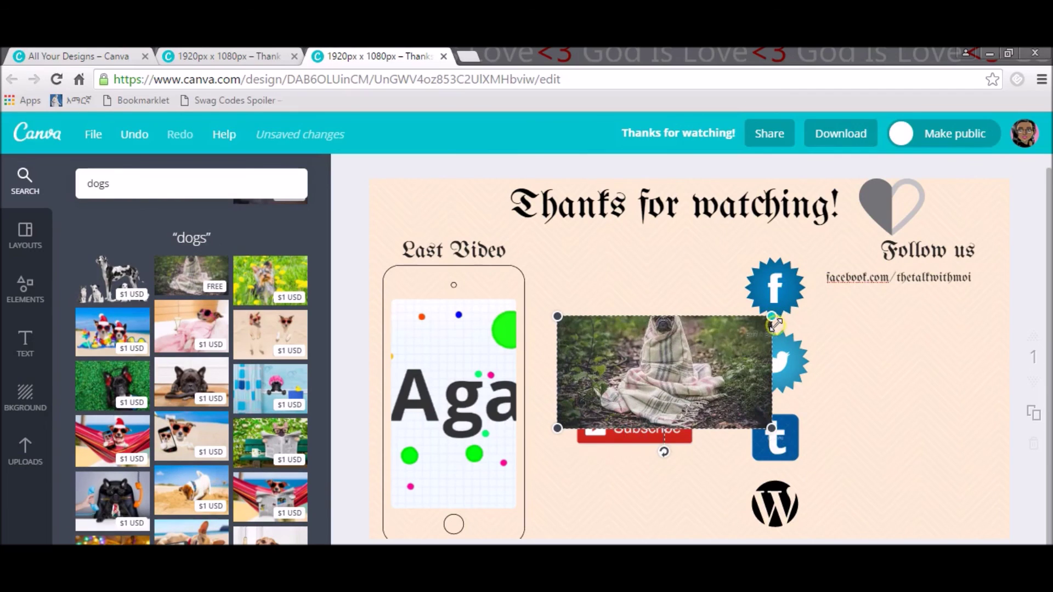
click(659, 311)
drag(658, 311, 652, 281)
- Search for "cats" and look through the cat images and the earlier search results
click(266, 176)
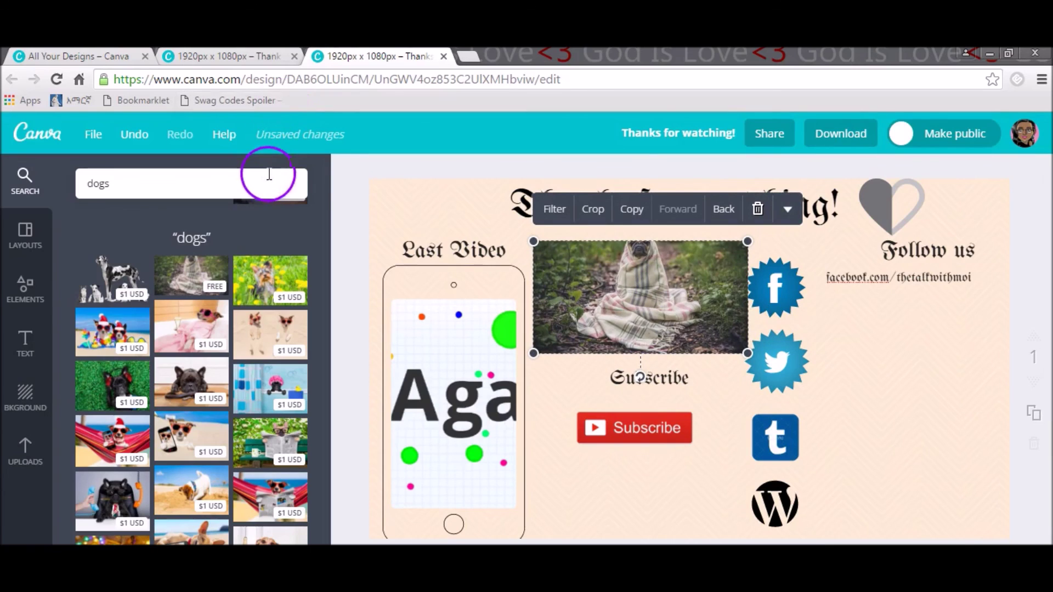
text(cat)
key(BackSpace)
key(BackSpace)
key(BackSpace)
text(cats)
key(Return)
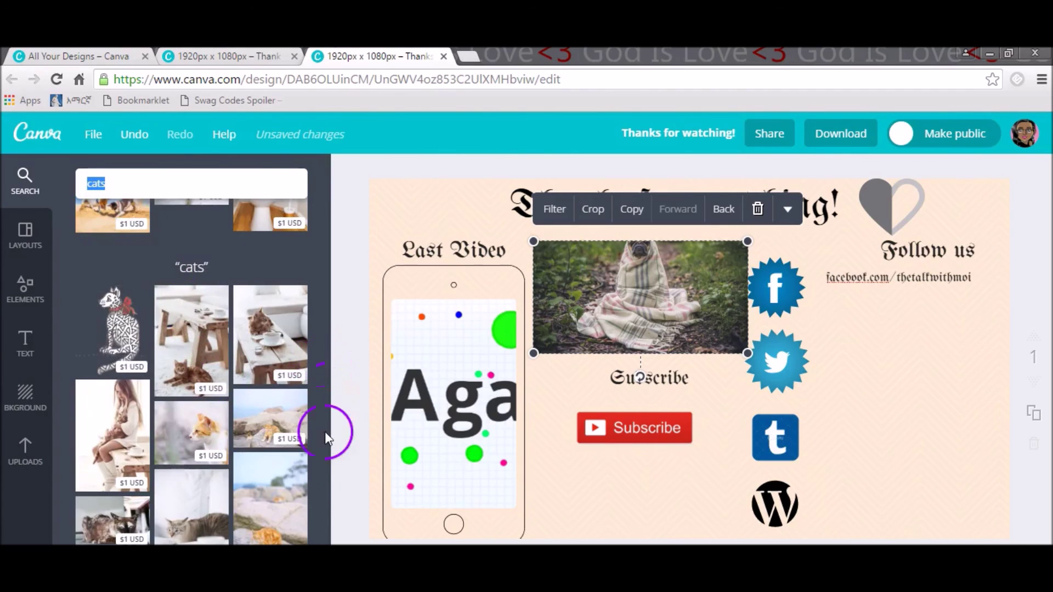
scroll(191, 372, down, 10)
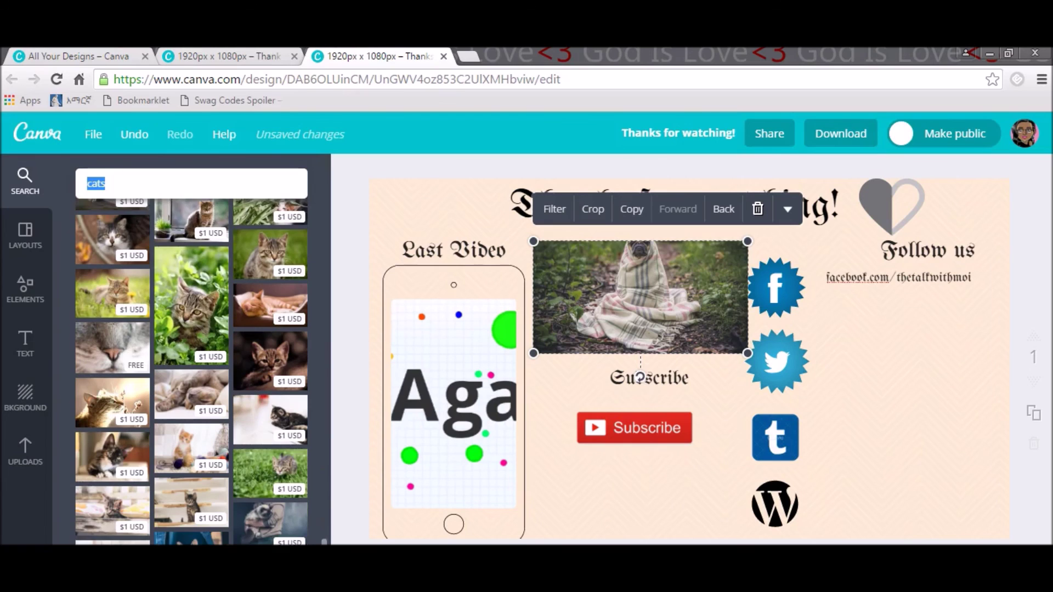
scroll(190, 372, down, 2)
mouse_move(324, 247)
mouse_down()
mouse_move(329, 376)
mouse_move(332, 255)
mouse_up()
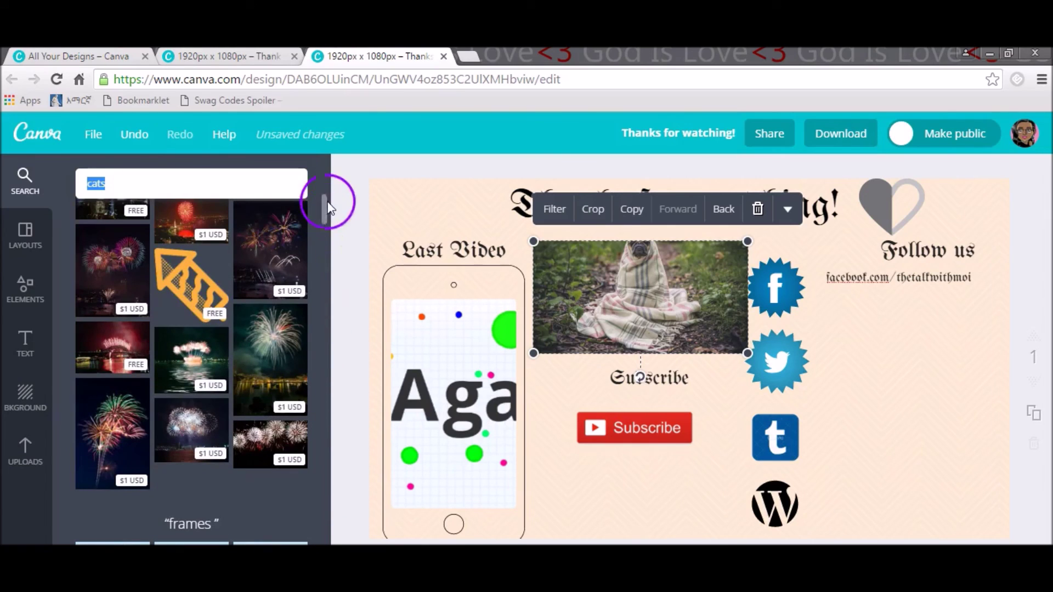